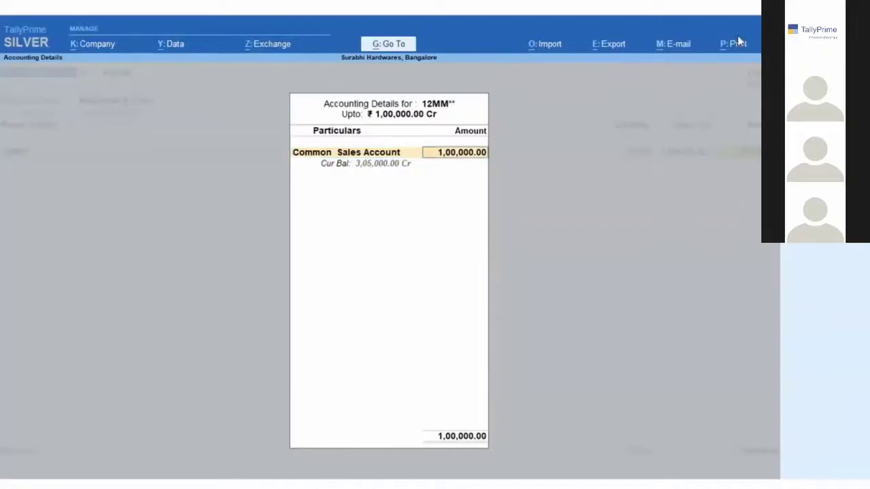
key("Return")
- Add the IGST ledger at 12,000, bringing the sales voucher to 1,12,000.00
key("Return")
type("I")
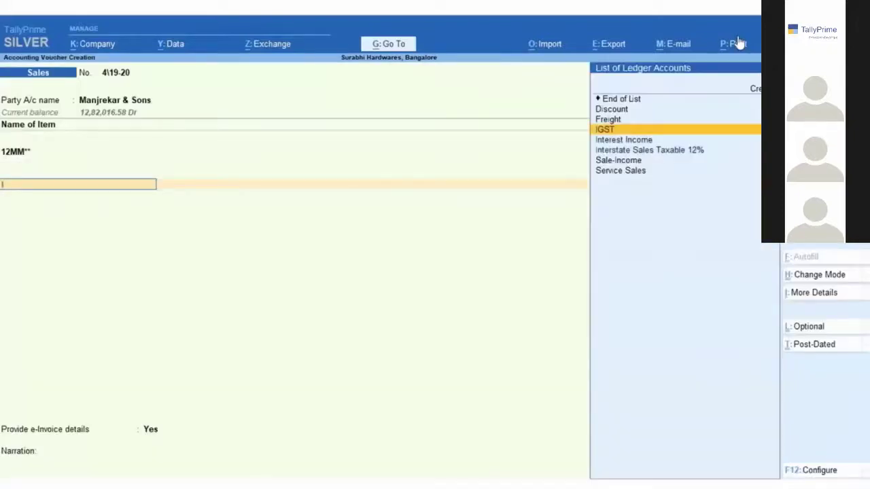
key("Return")
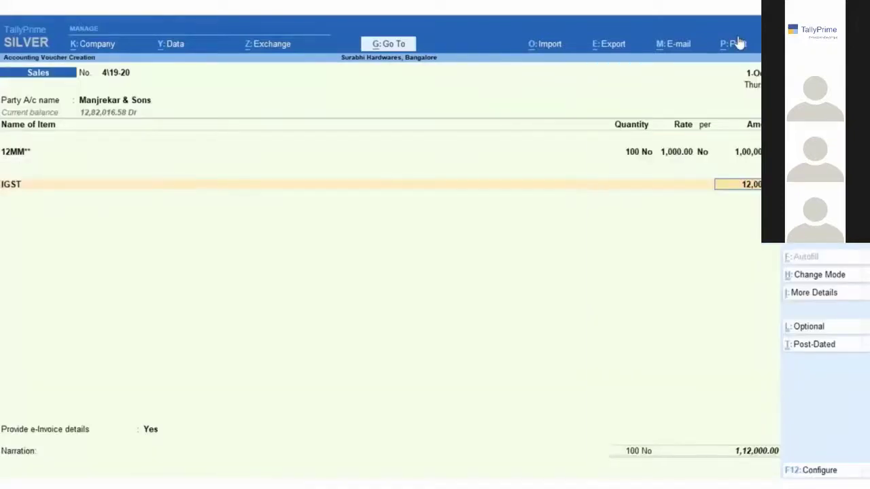
key("Return")
- Keep e-Invoice details with Colaba bill and ship places, then accept the voucher
key("Return")
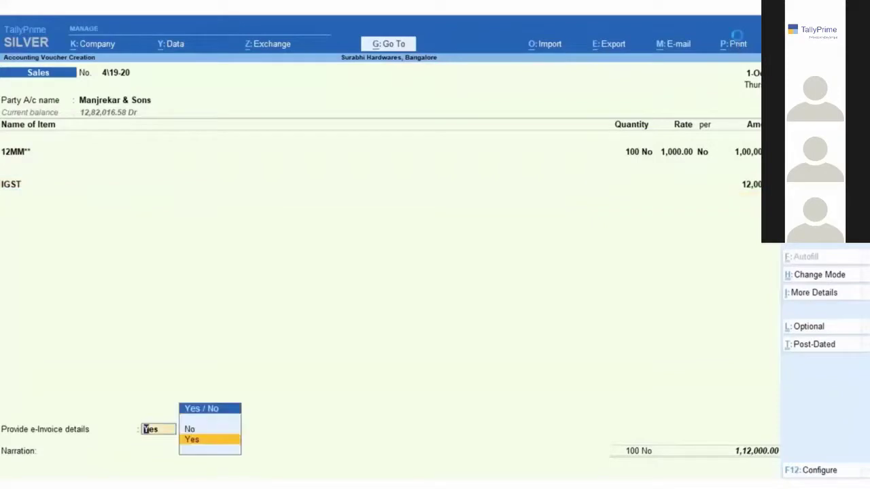
key("Return")
key("Return")
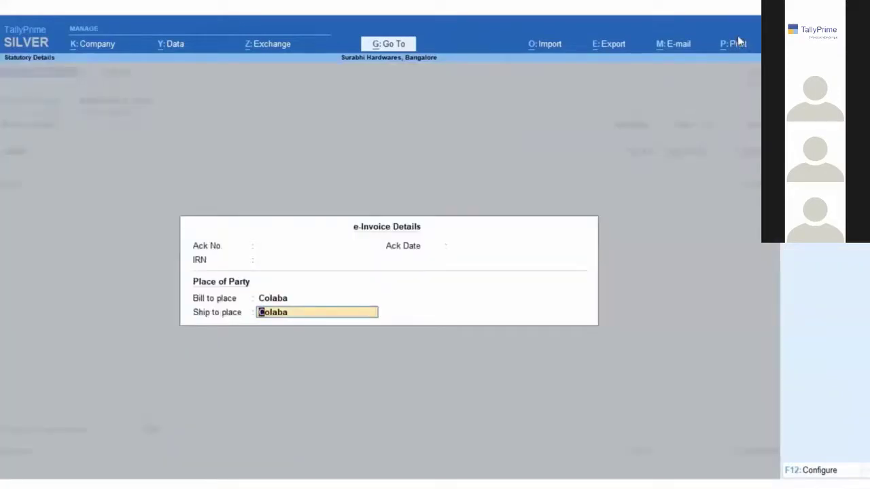
key("Return")
key("Return")
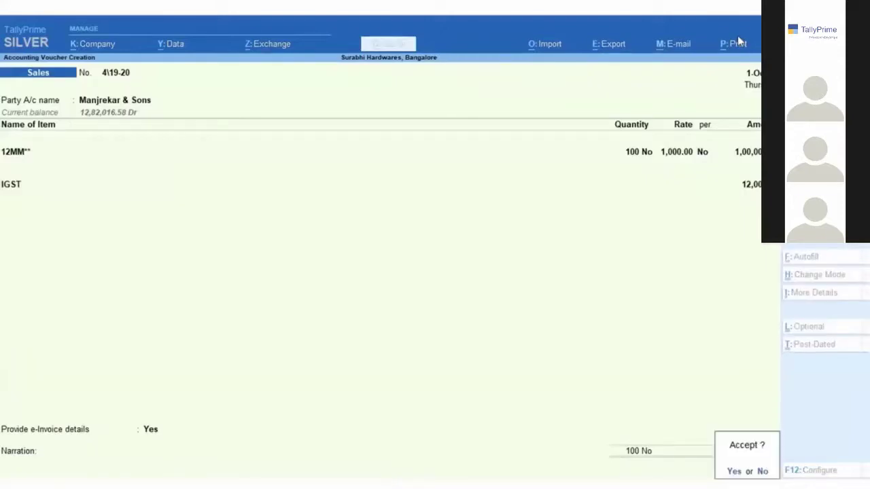
key("Return")
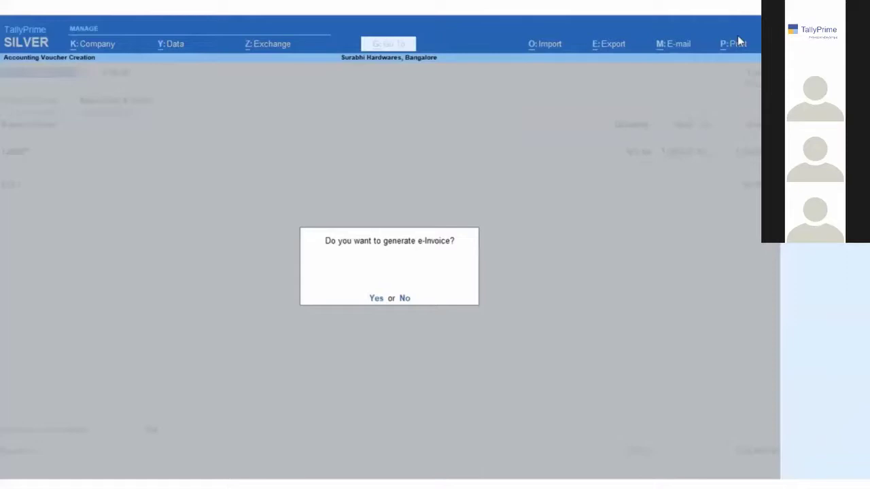
- Generate the e-Invoice now, logging in with the e-Invoice username and password
key("Return")
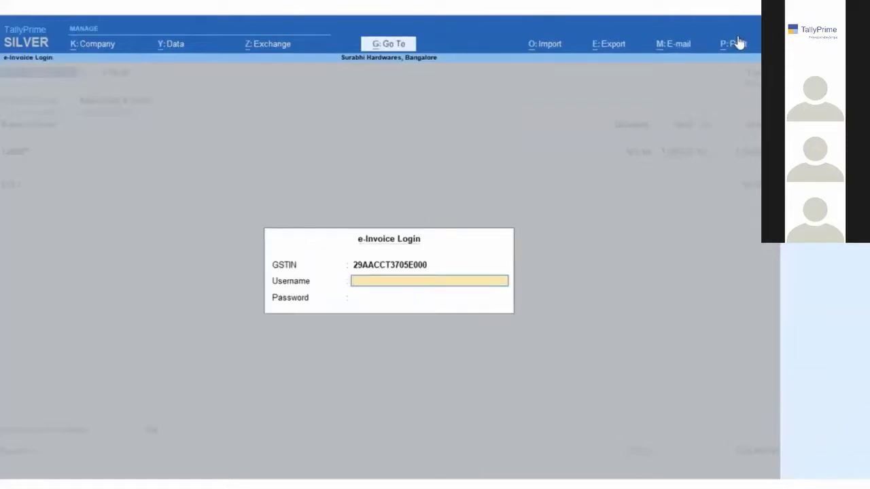
type("TIPL3705")
key("Return")
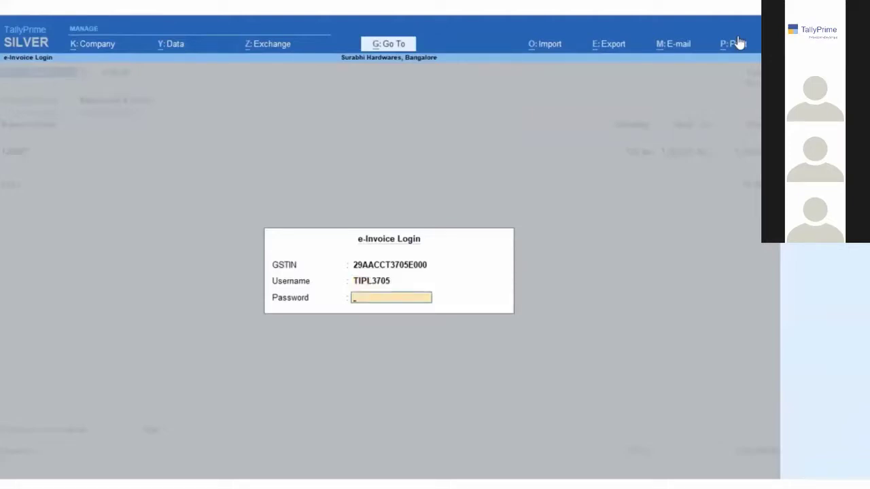
type("********")
key("Return")
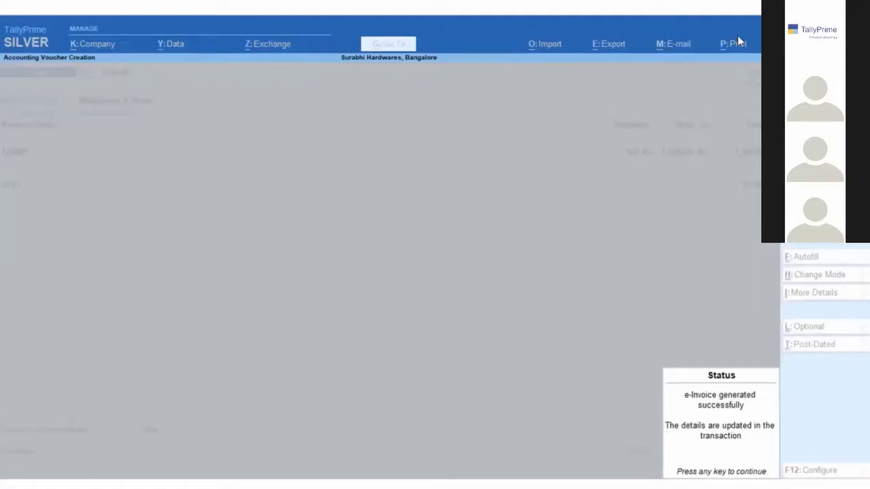
- Preview the Tax Invoice, zoomed in, showing its QR code, acknowledgement details and ₹1,12,000.00 total
key("Return")
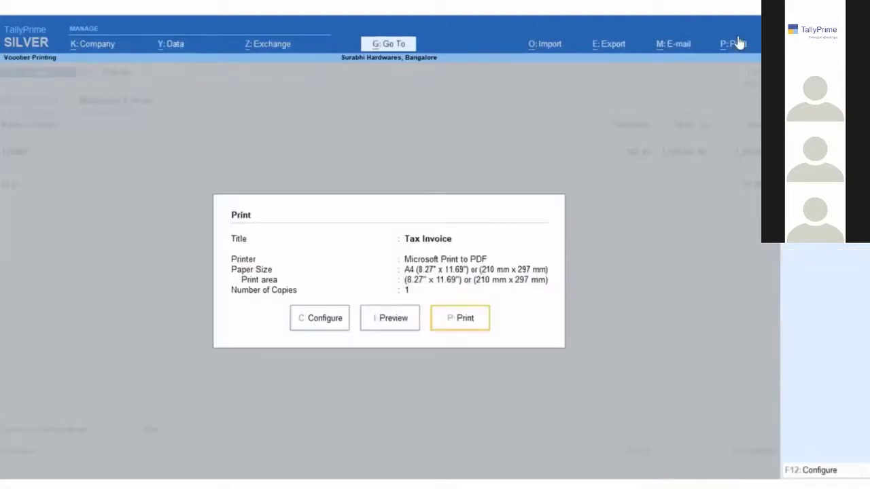
key("Left")
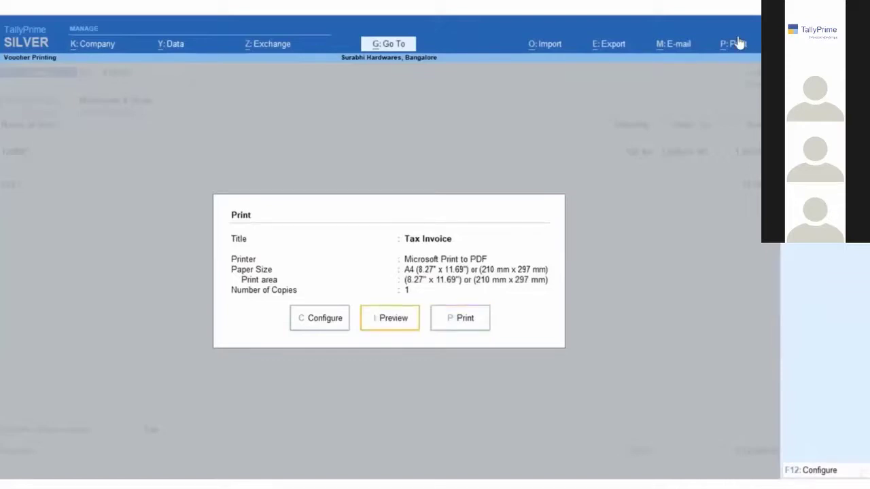
key("Return")
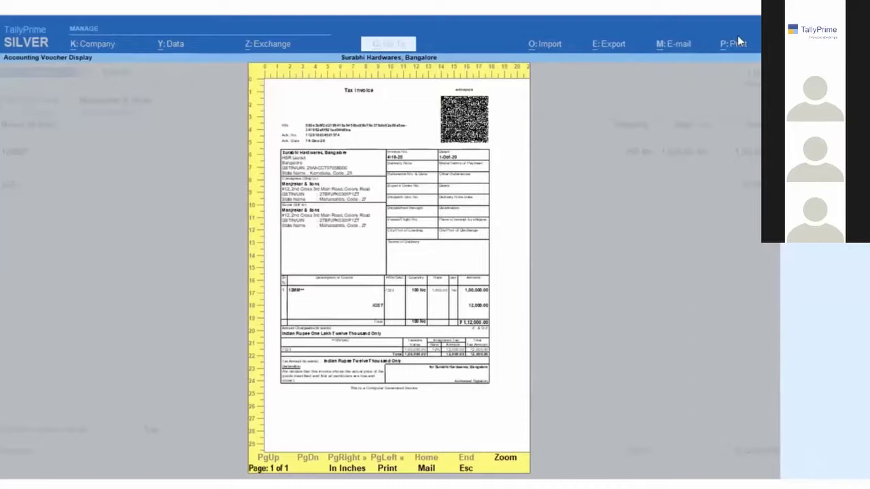
key("Return")
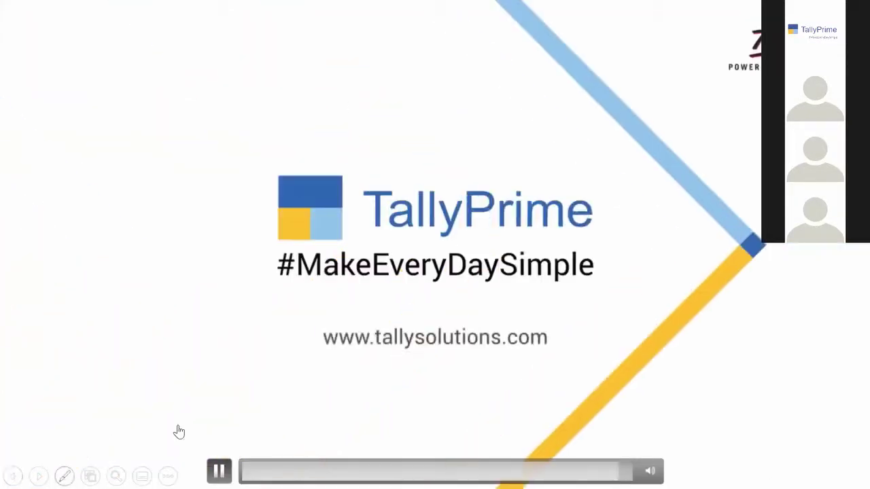
- Replay the video from the invoice preview, then advance to the slide with the embedded demo video
left_click(217, 469)
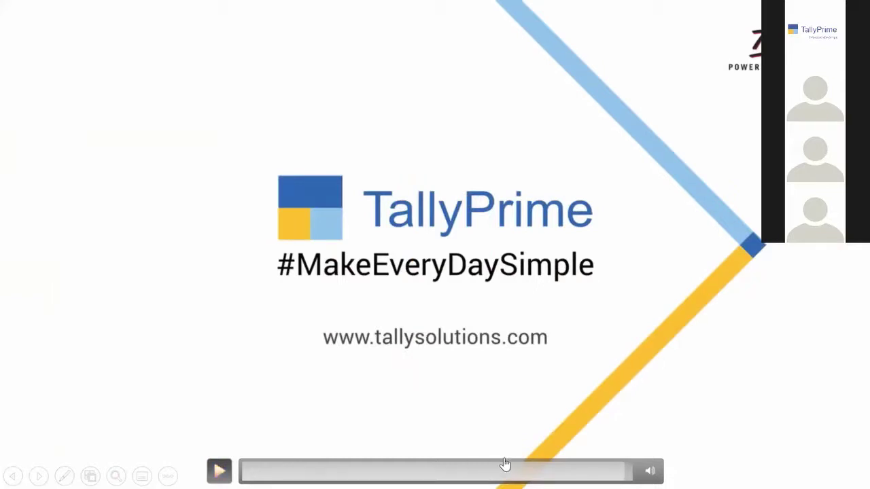
left_click(583, 471)
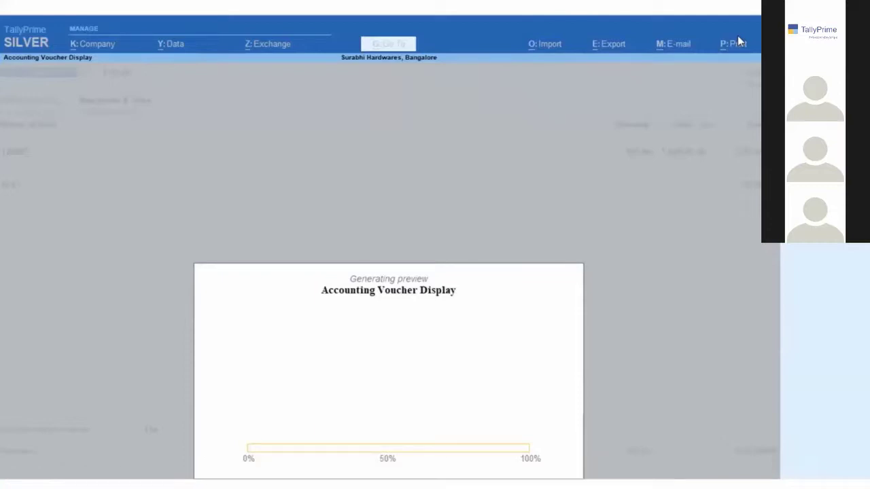
mouse_move(357, 210)
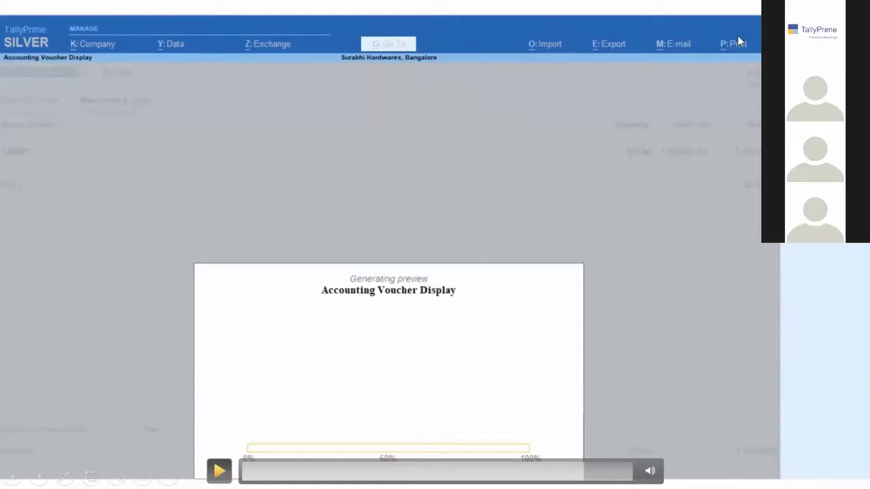
key("space")
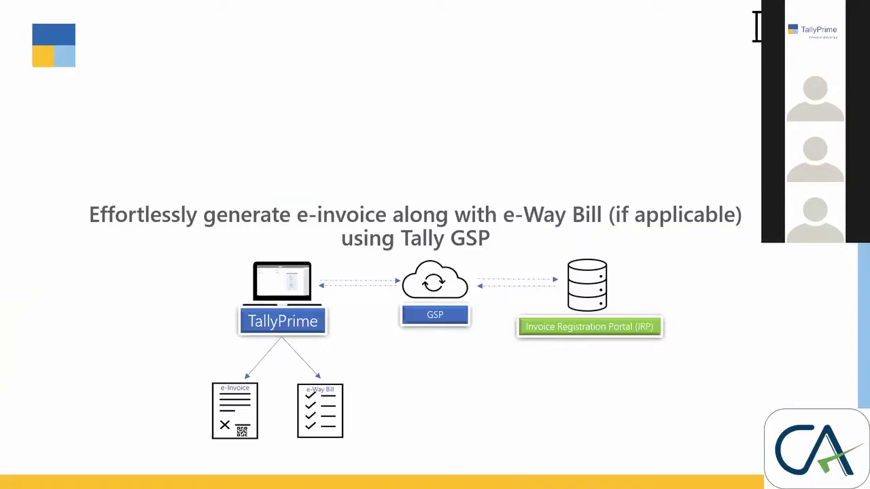
left_click(490, 458)
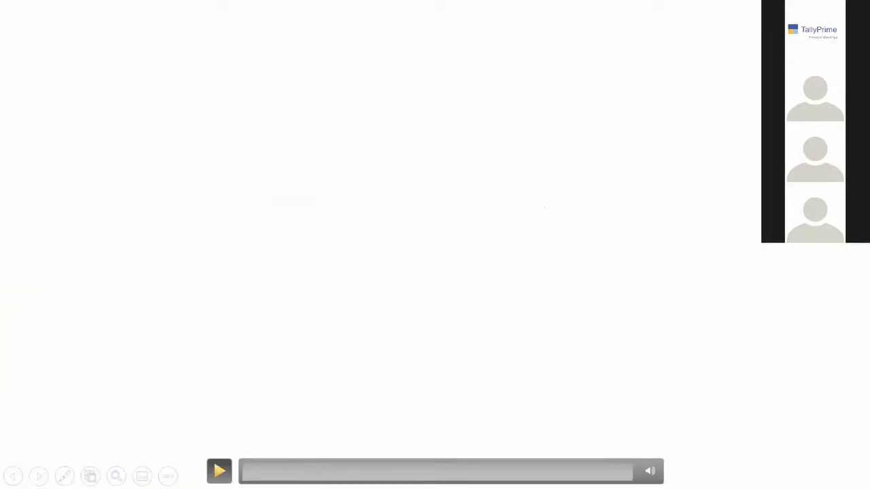
- Play the single-invoice upload demo video, then pause it
left_click(219, 471)
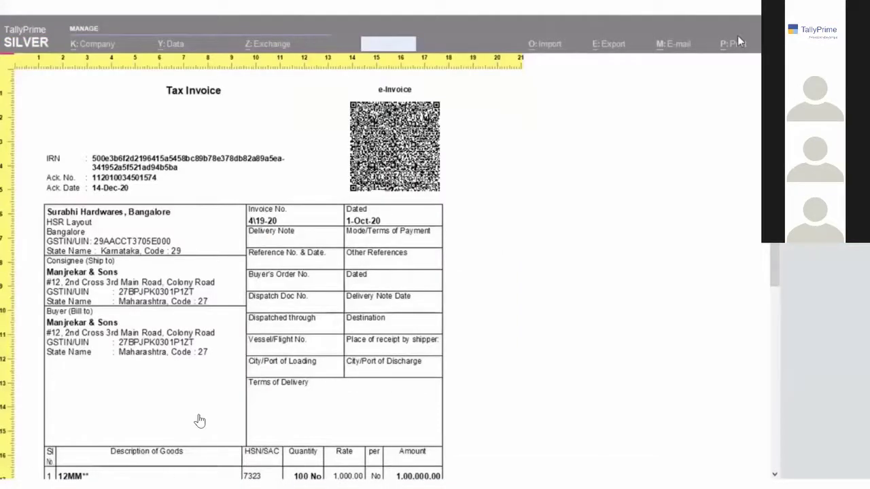
key("space")
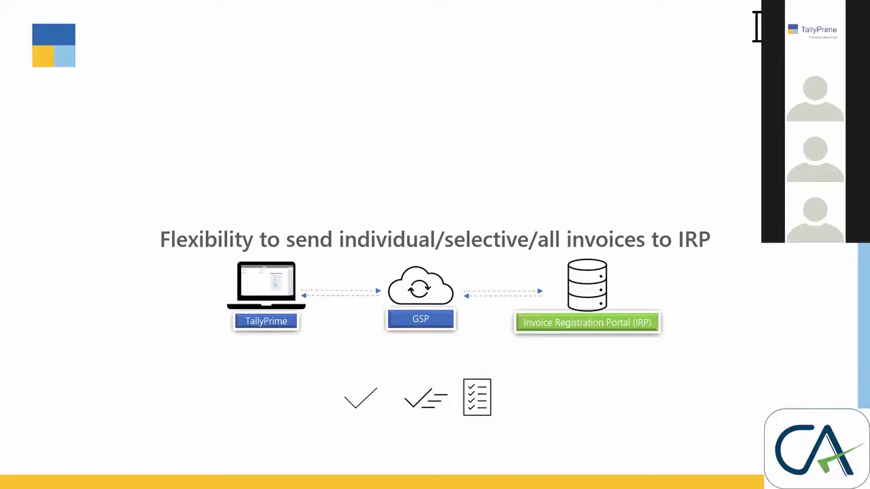
- Go to the next slide and play the bulk upload video showing four pending vouchers
key("Right")
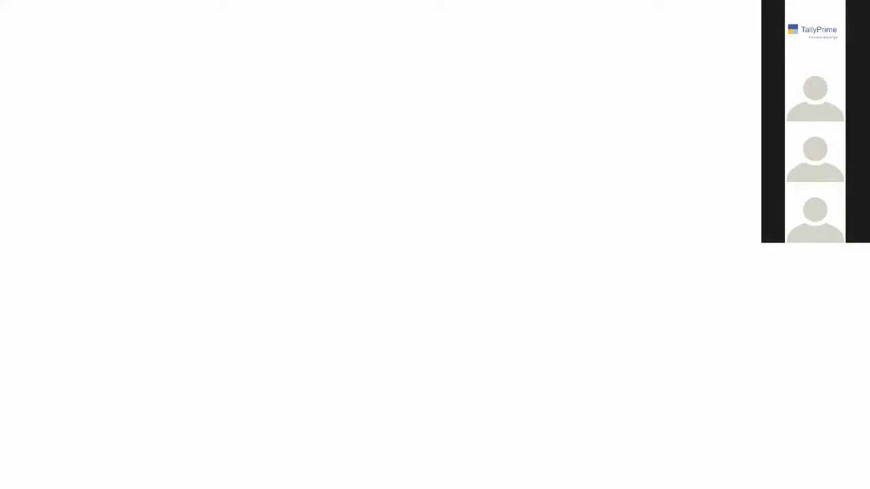
left_click(219, 470)
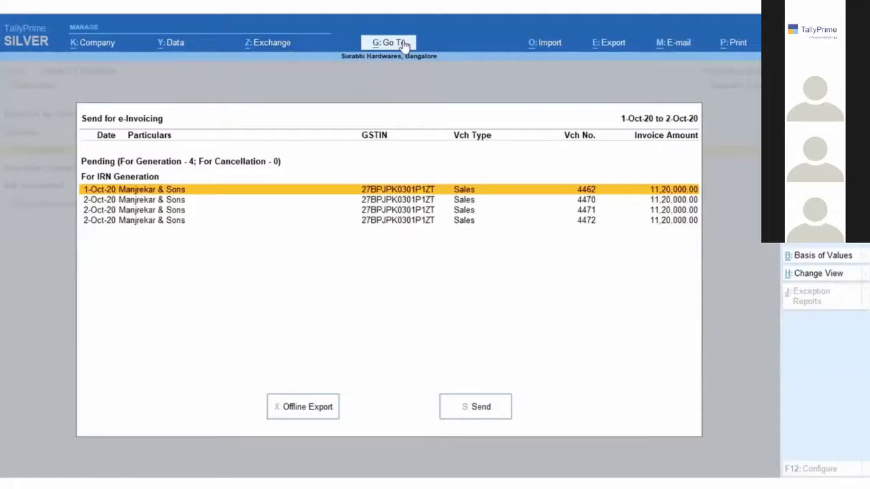
- Resume the bulk upload video until GSTIN, username and password are entered in e-Invoice Login
left_click(220, 471)
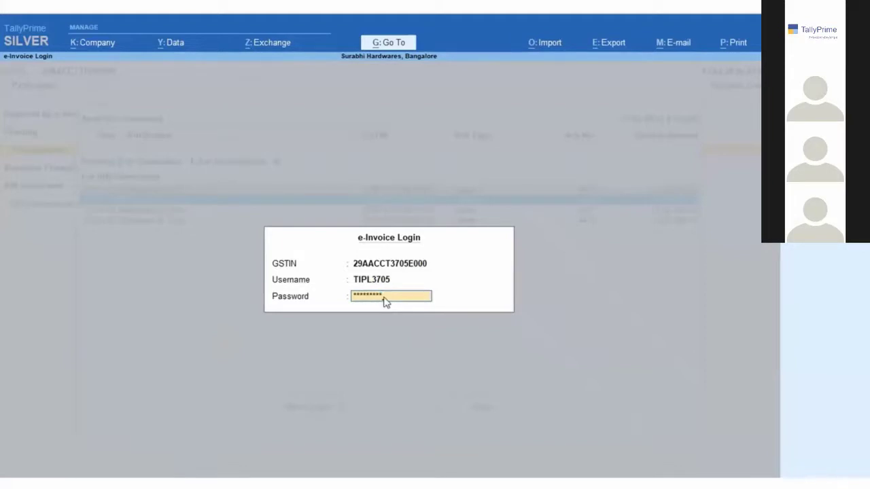
- Log in to generate two e-Invoices, then send and confirm the remaining two pending invoices
key("Return")
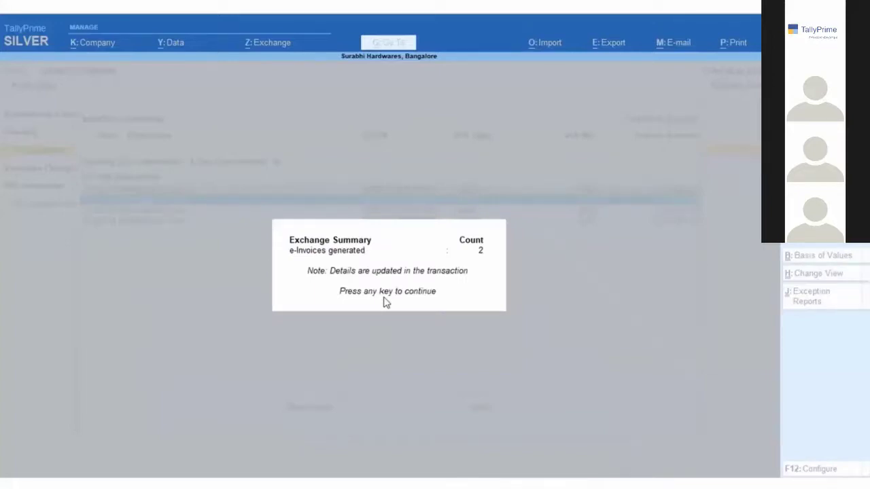
key("Return")
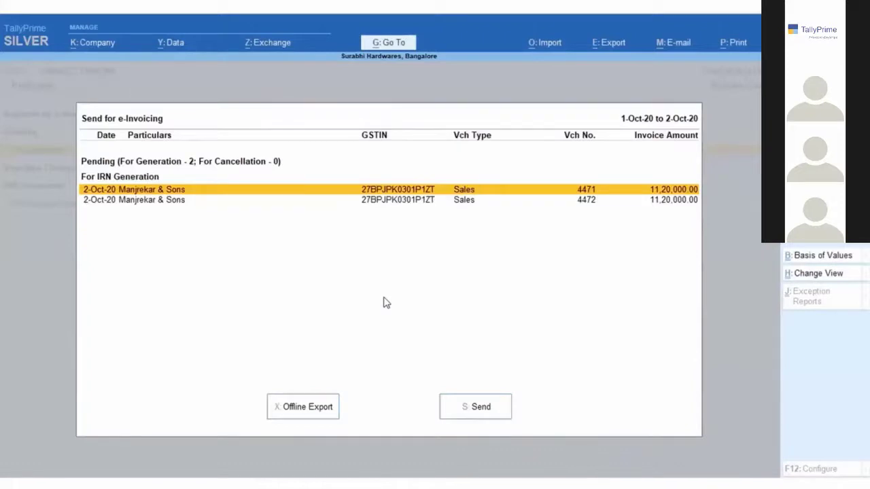
left_click(467, 411)
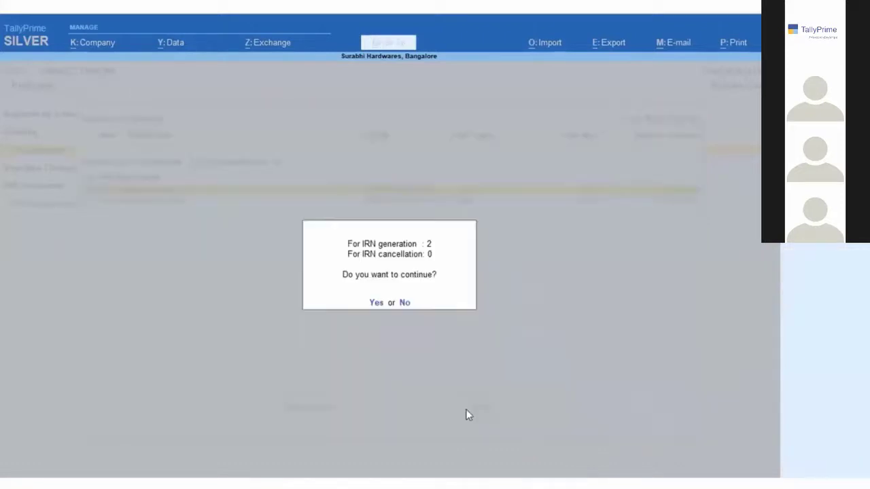
left_click(376, 303)
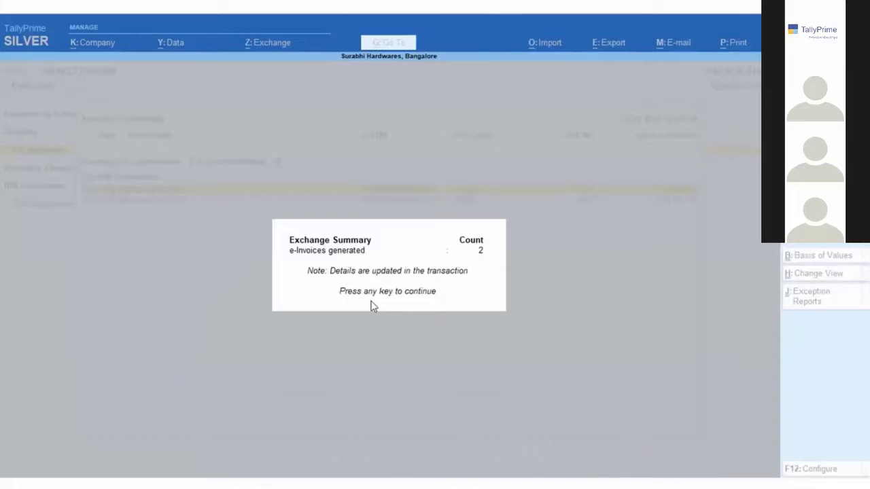
key("Return")
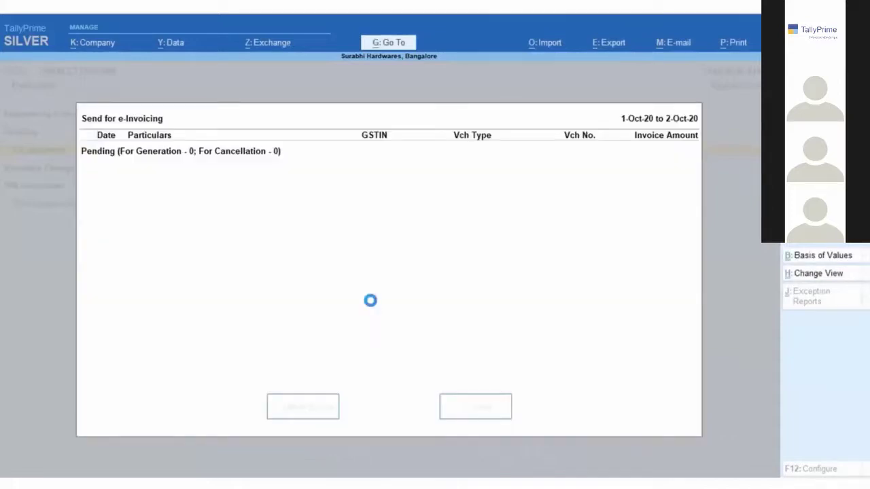
- List vouchers with IRN generated from e-Invoice system in detailed view, showing Ack No., IRN and dates
key("Down")
key("Down")
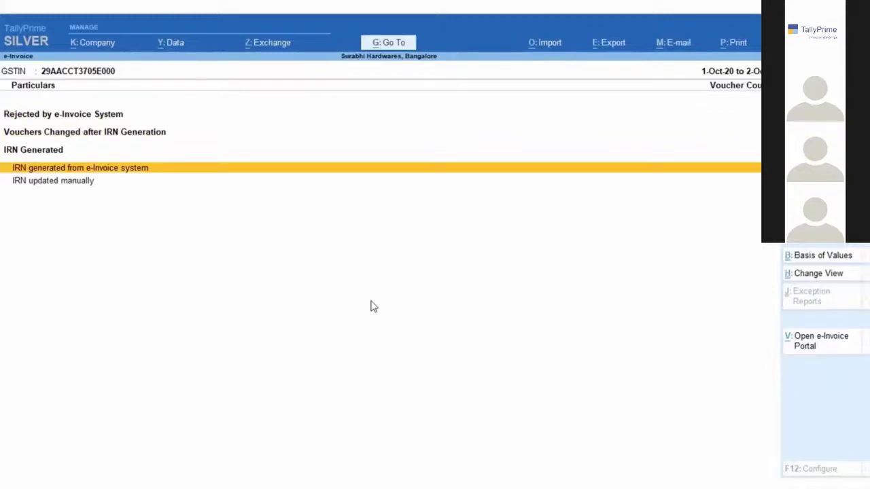
key("Return")
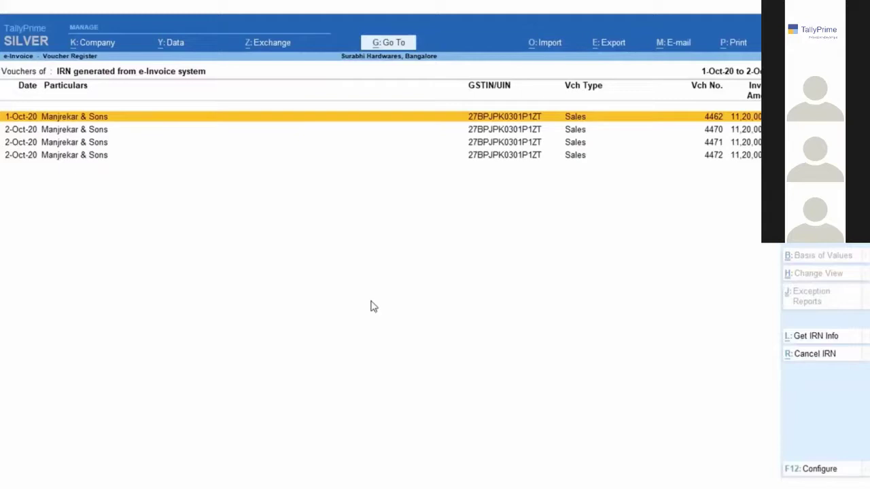
key("alt")
key("alt+F5")
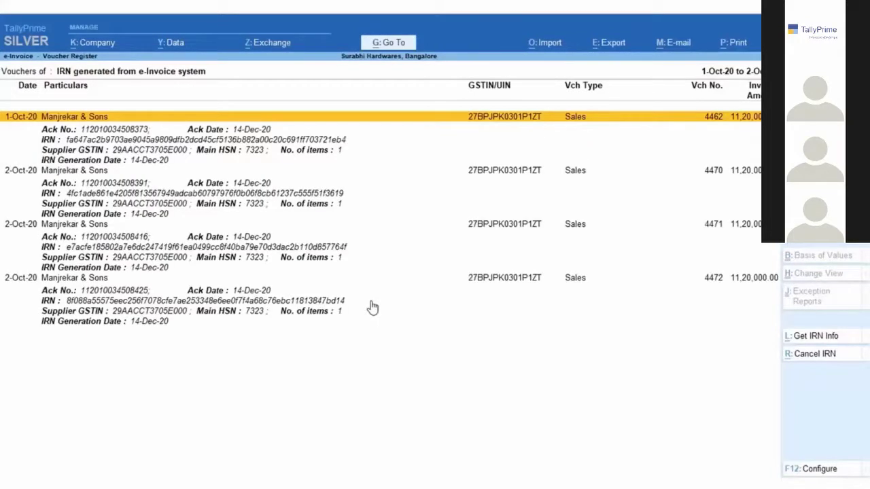
key("Down")
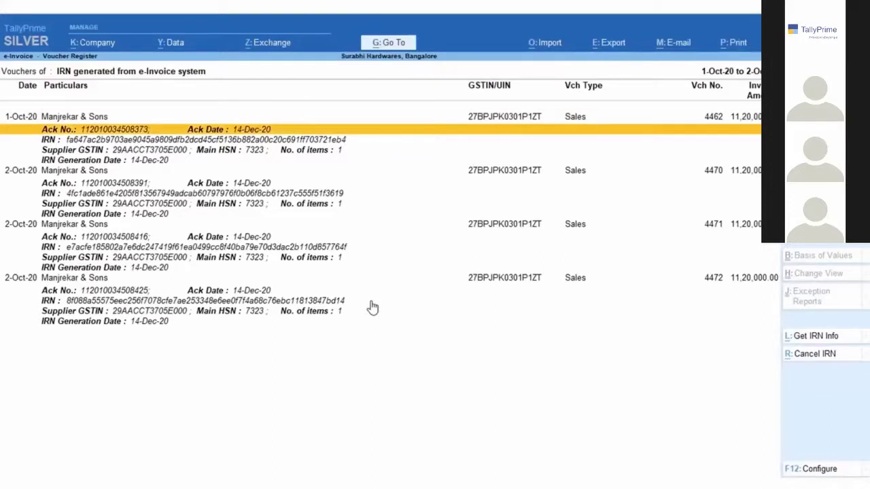
key("Down")
key("Down")
key("Down")
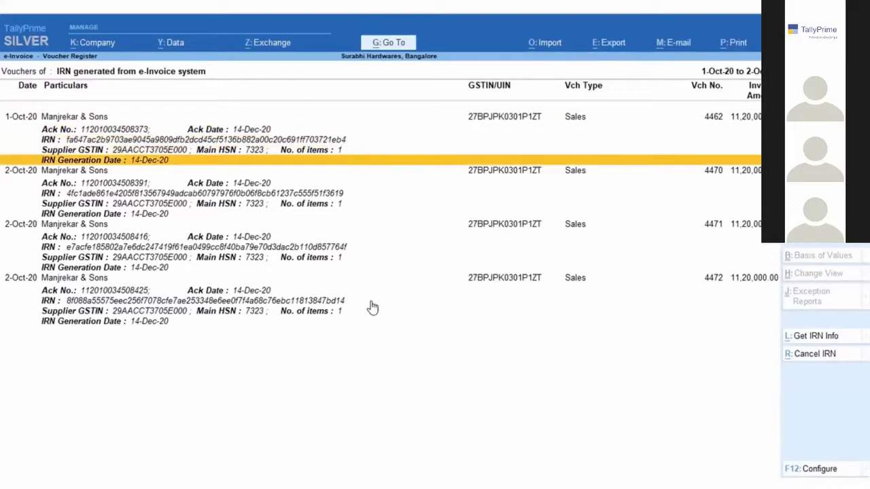
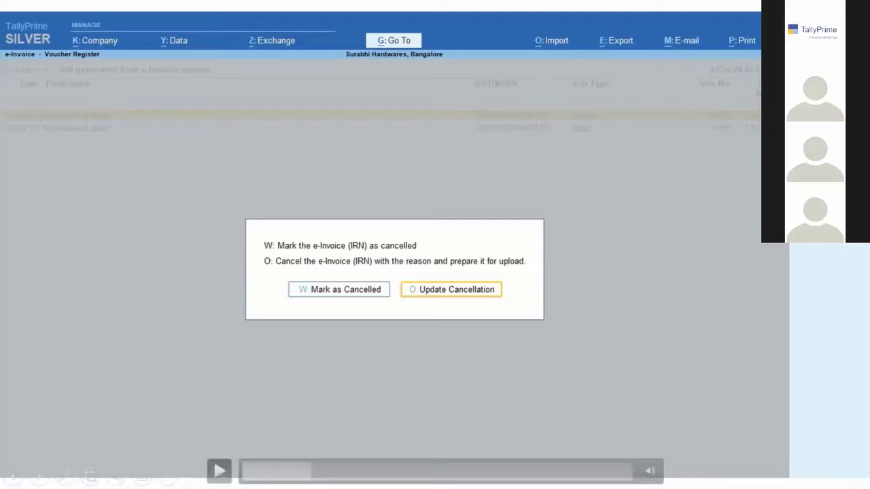
- Play through cancelling one e-Invoice's IRN with a reason sent to the portal
left_click(218, 470)
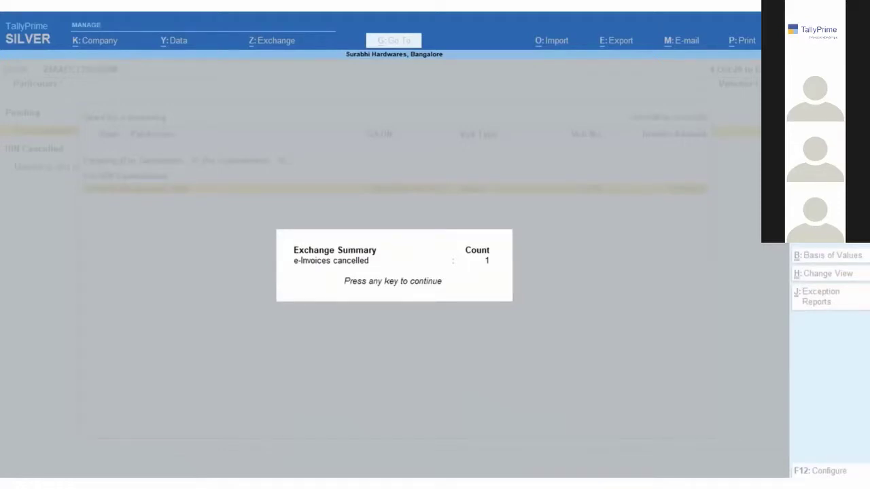
- Review the 6-Oct-20 Manjrekar & Sons voucher and its IRN under IRN cancelled from e-Invoice system
key("Return")
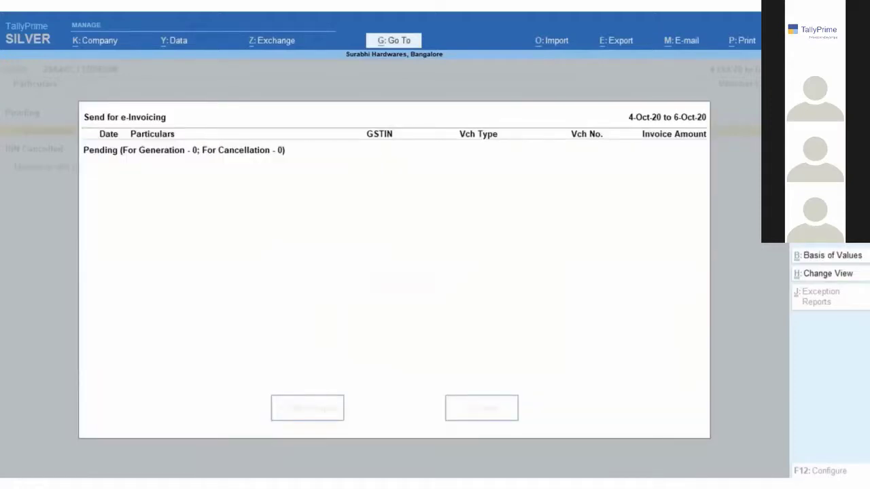
key("Escape")
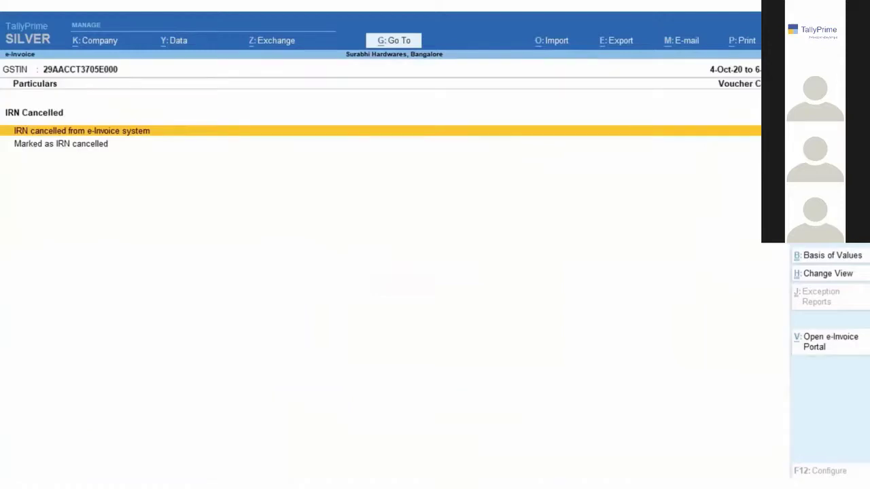
key("Return")
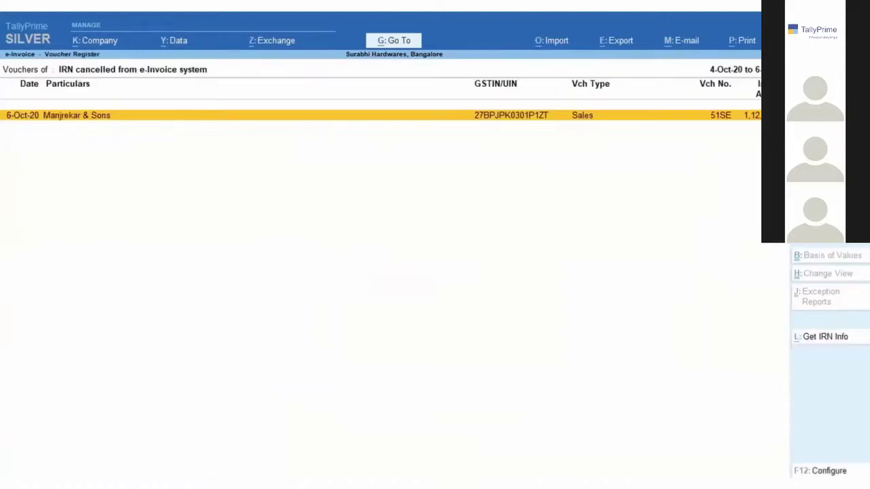
key("alt+F5")
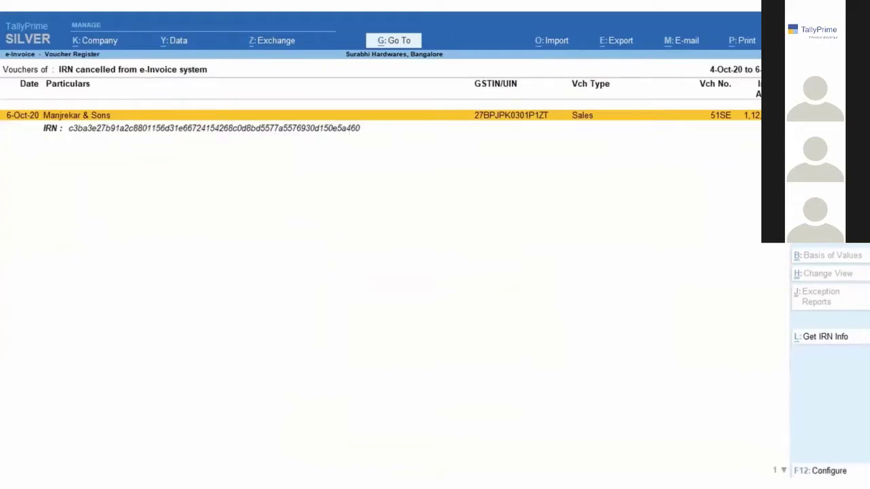
key("Escape")
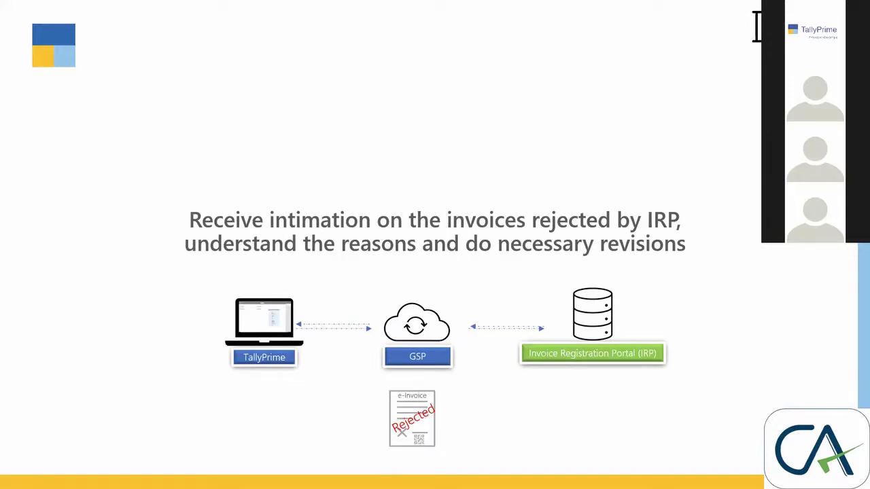
- Leave the slide on IRP-rejected invoices and return to TallyPrime's Gateway of Tally
key("Escape")
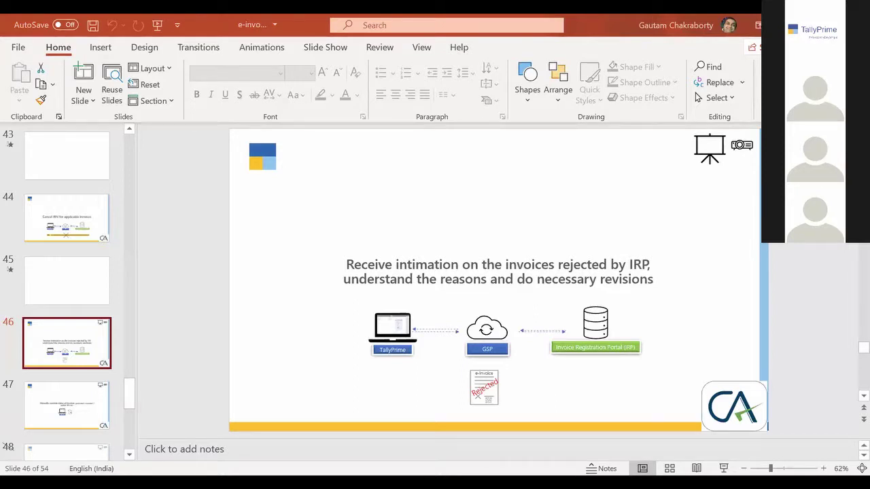
key("alt+Tab")
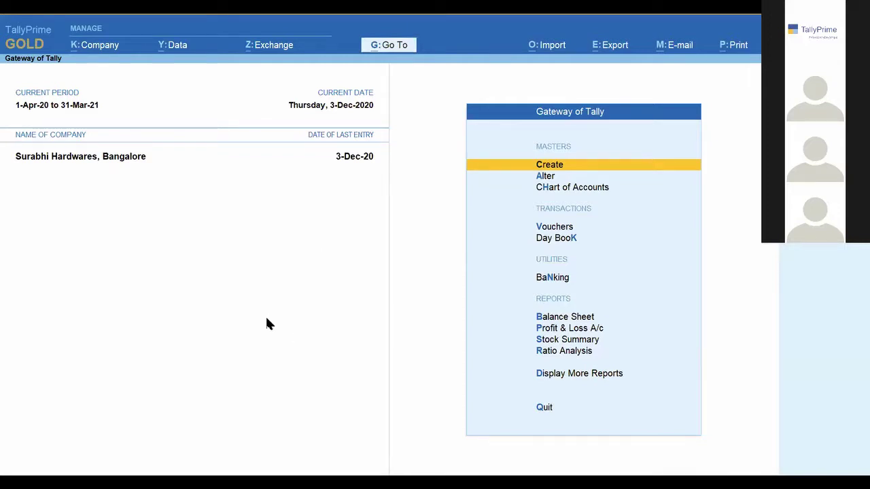
- Start a new sales voucher with Mahesh Enterprises, Co. as the party
key("alt+g")
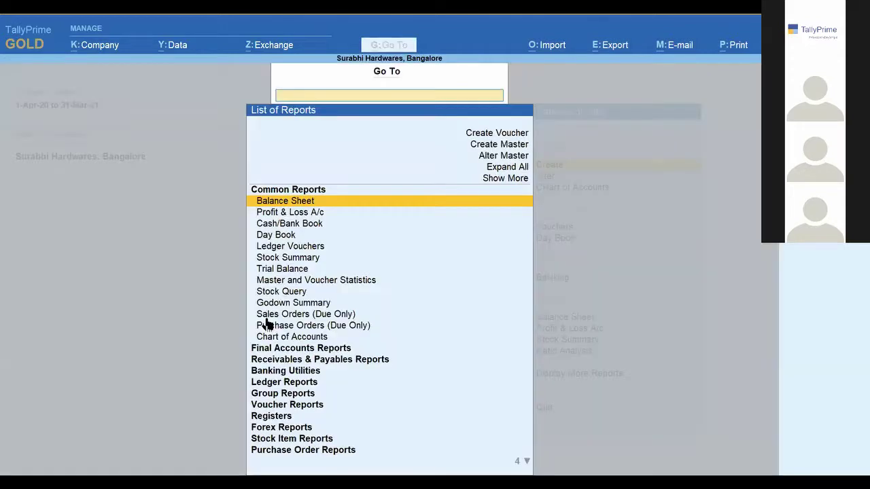
type("Ein")
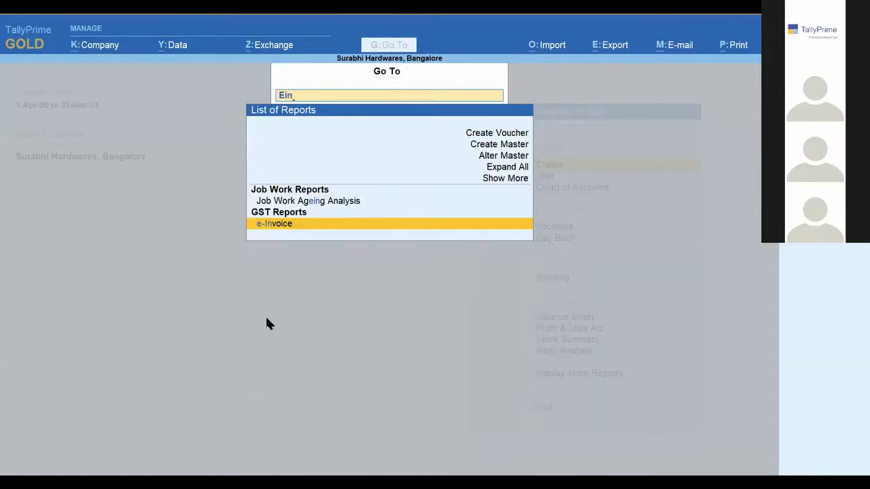
key("Escape")
key("Escape")
key("v")
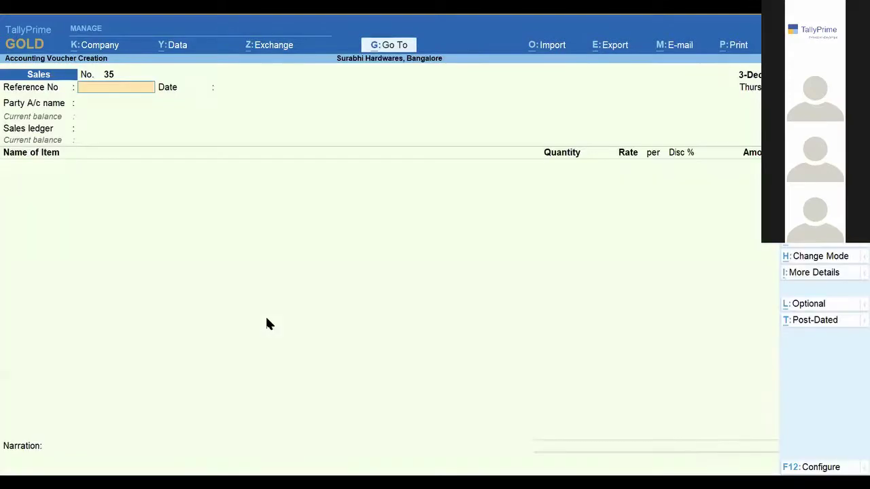
key("Return")
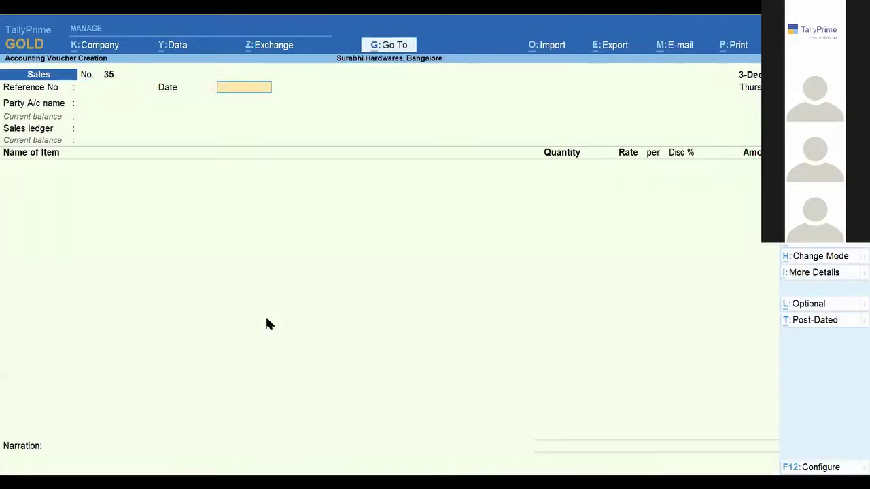
key("Return")
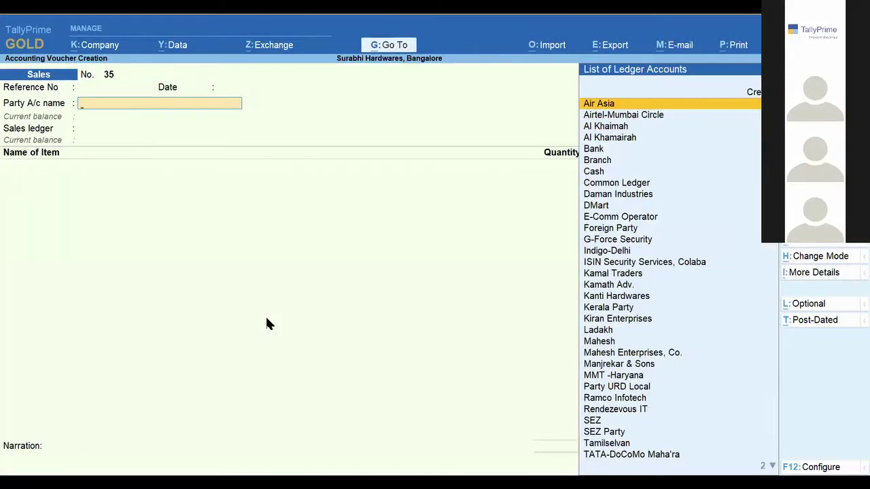
type("M")
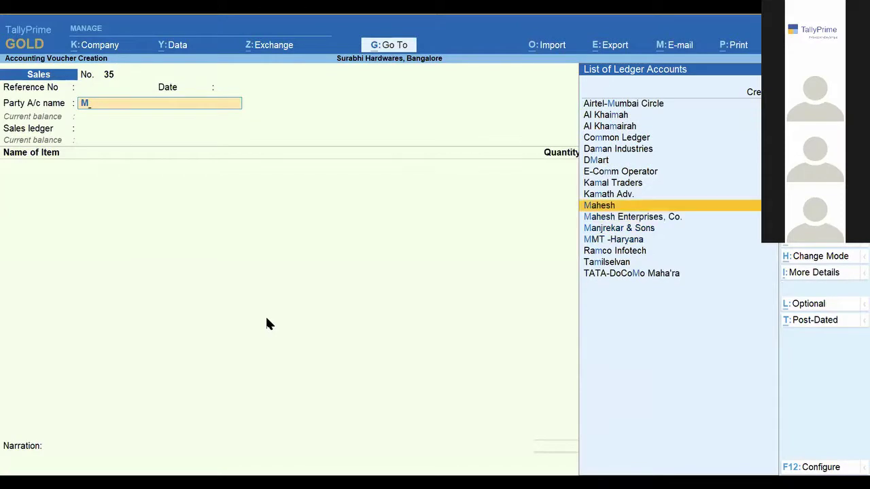
key("Down")
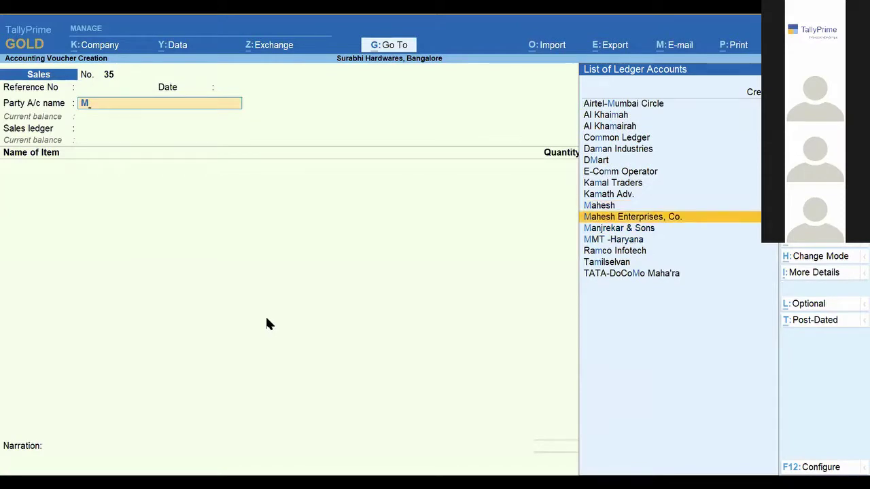
key("Return")
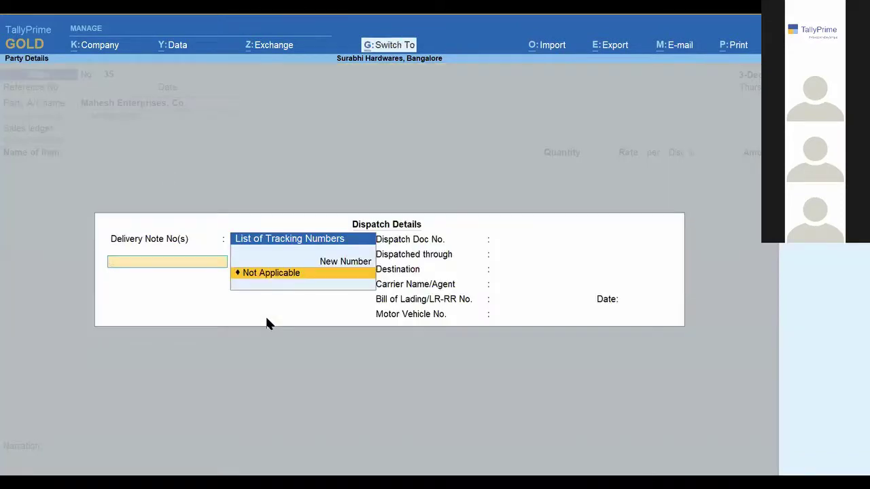
key("ctrl+a")
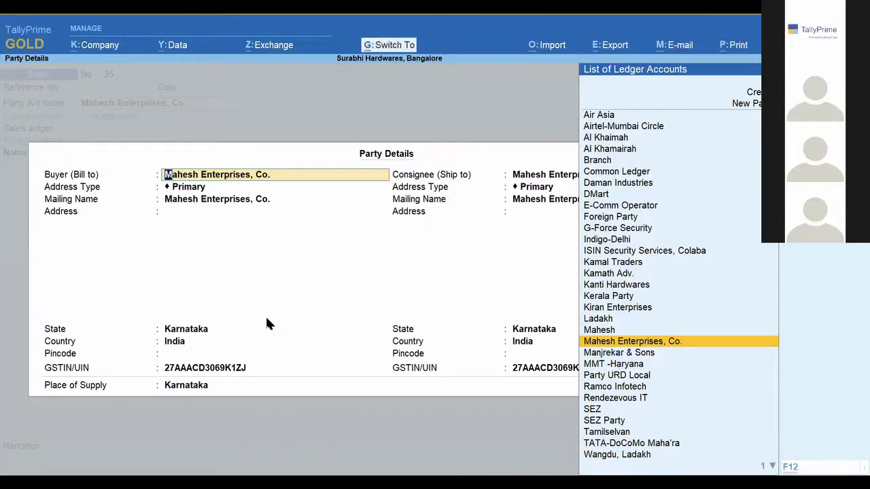
key("ctrl+a")
- Bill 10 nos of 13MM Steel (12%) from Main Location under the Sales Common ledger
key("Down")
key("Down")
key("Down")
key("Down")
key("Down")
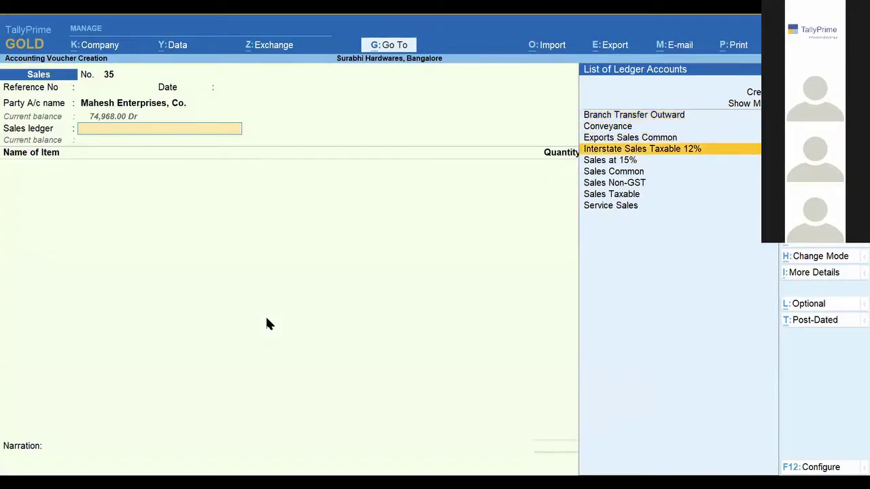
key("Return")
key("Down")
key("Down")
key("Down")
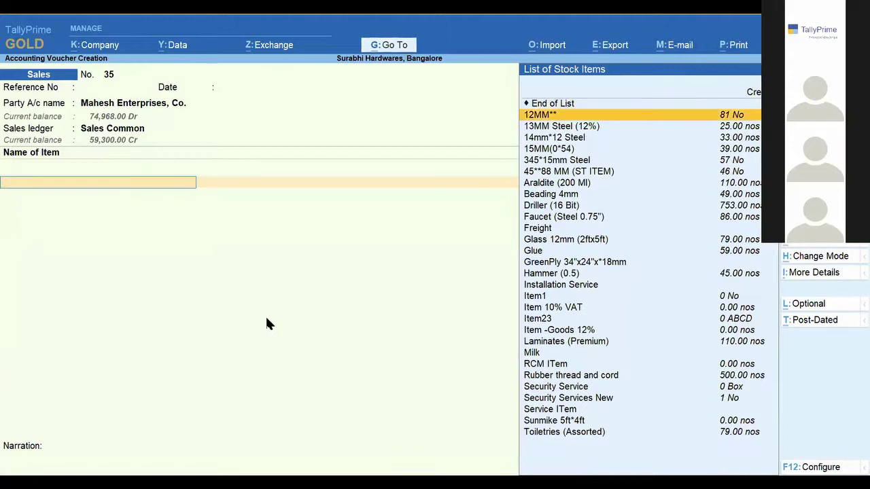
key("Return")
key("Return")
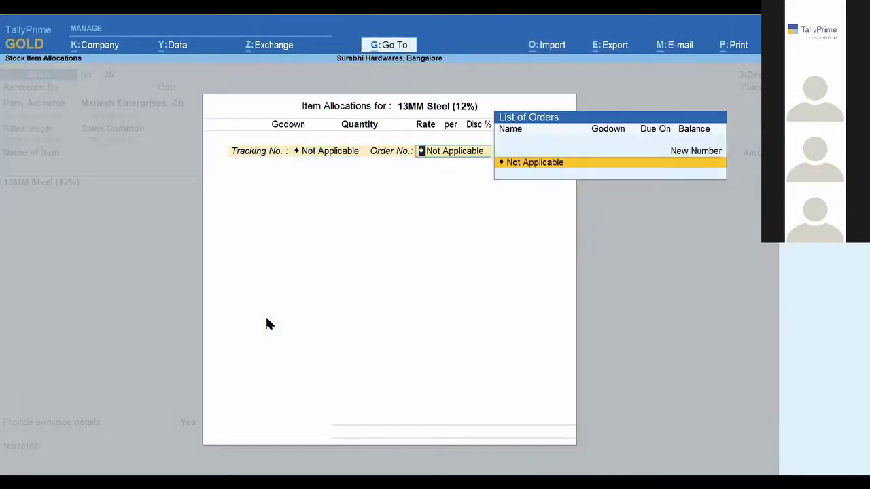
key("Return")
key("Down")
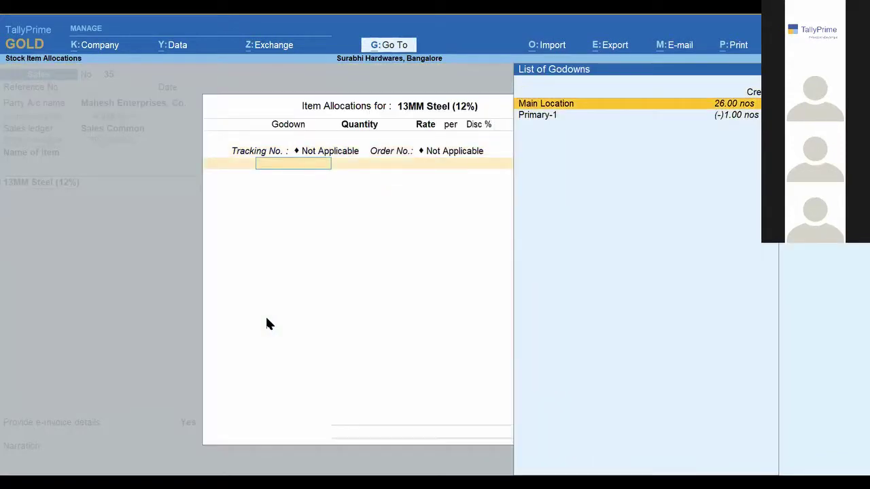
key("Return")
type("10")
key("Return")
key("Return")
key("Return")
- Add CGST and SGST ledgers, totalling 11,200, and choose to provide e-Invoice details
key("Return")
key("Return")
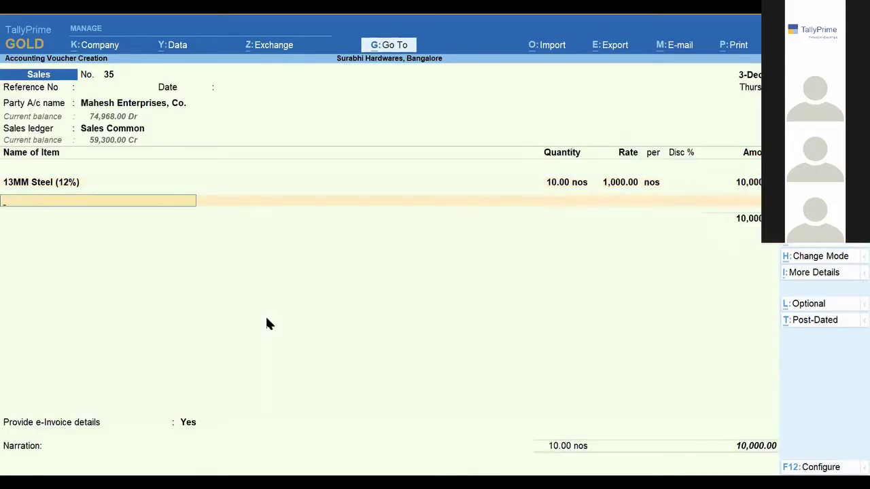
type("Cg")
key("Return")
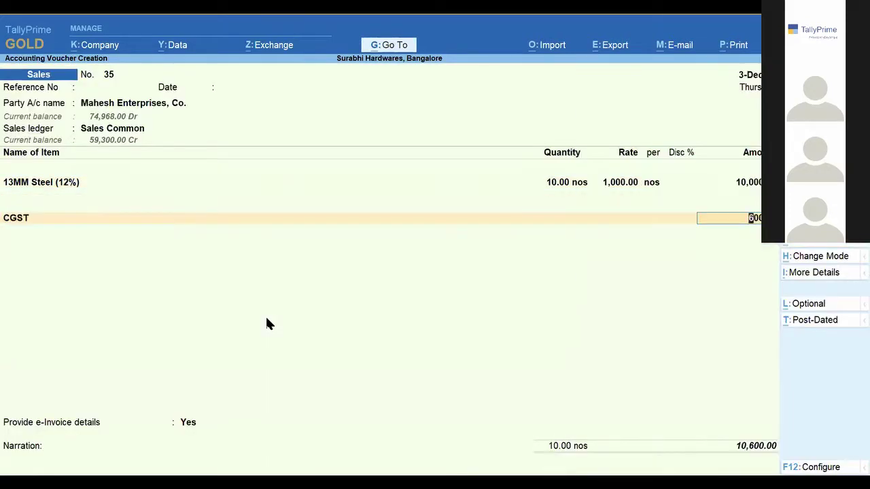
key("Return")
type("Sg")
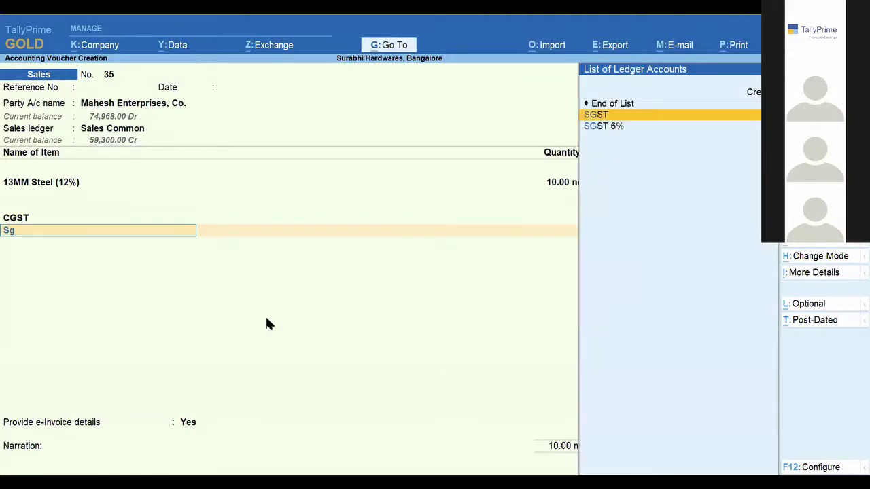
key("Return")
key("Return")
key("Return")
key("Return")
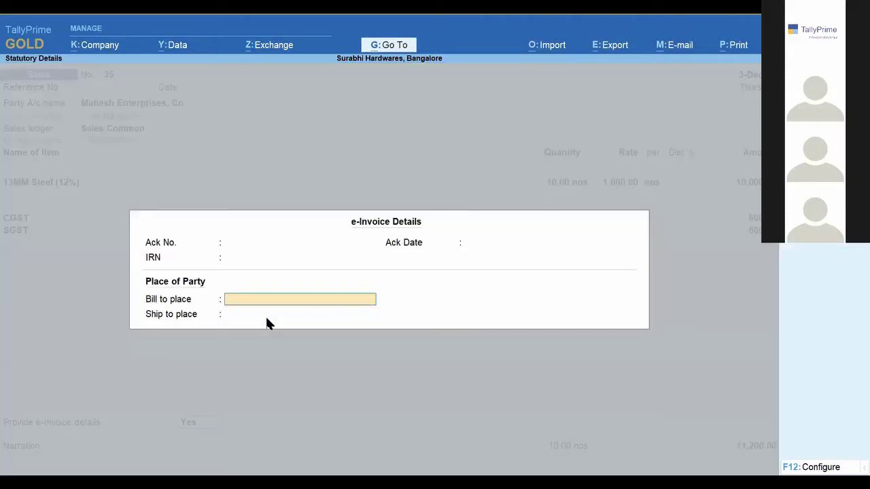
- Enter bill-to place Kol and ship-to place Blr, and save the voucher without generating the e-Invoice
type("Kol")
key("Return")
type("Bl")
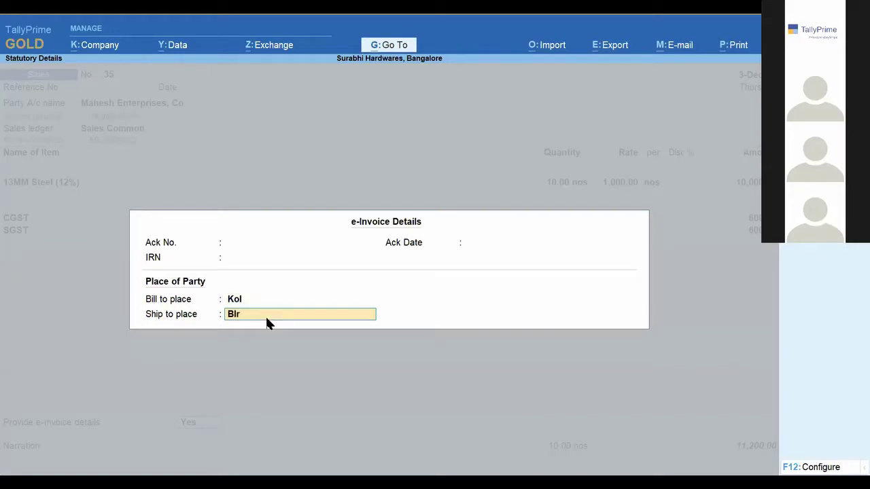
type("r")
key("Return")
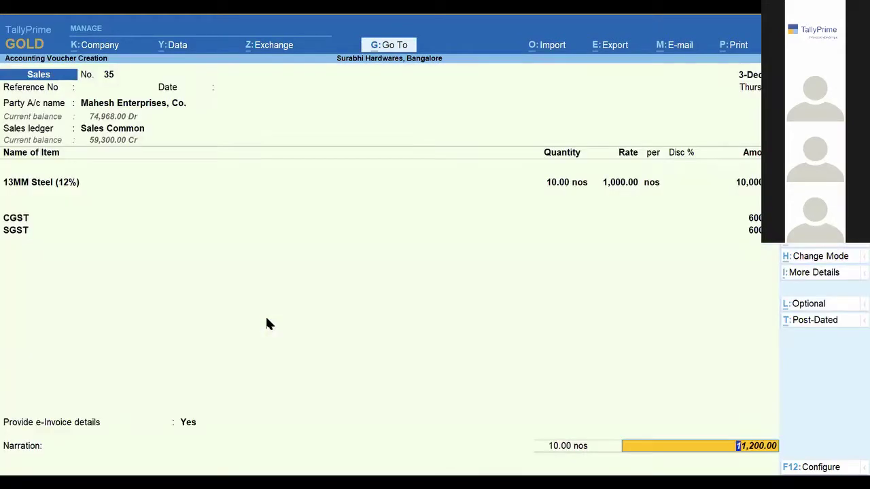
key("Return")
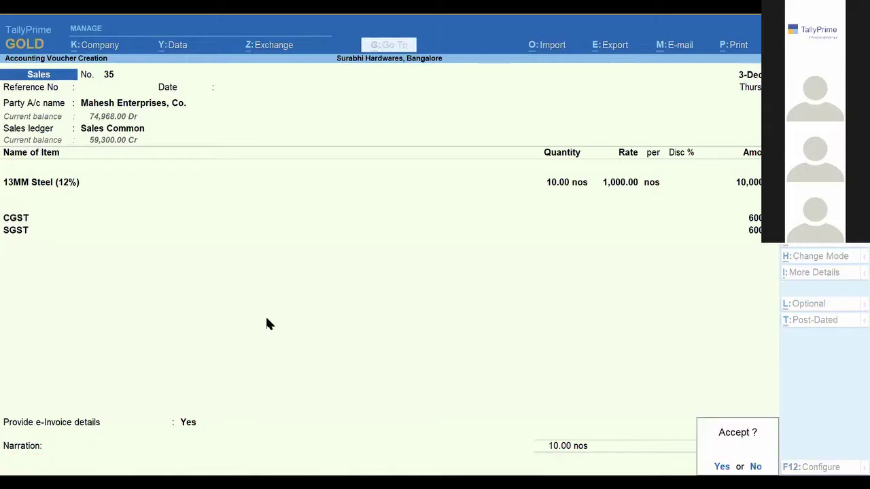
key("Return")
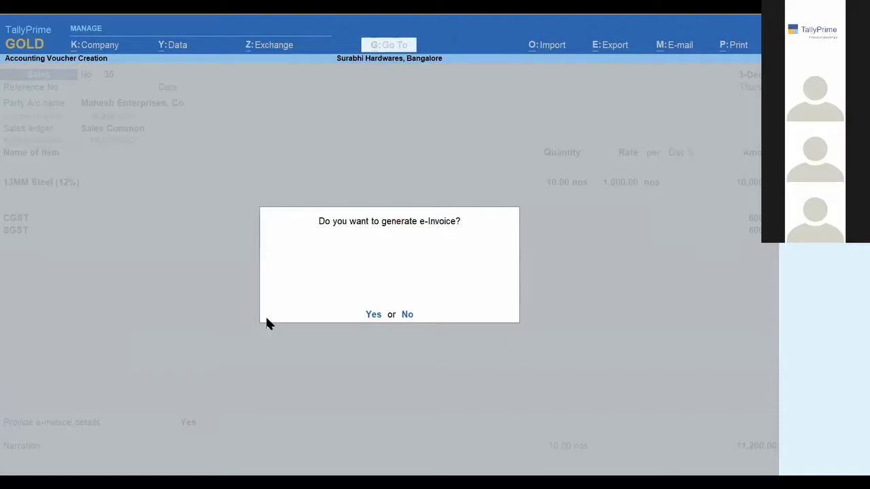
key("Escape")
key("Escape")
key("Escape")
key("Return")
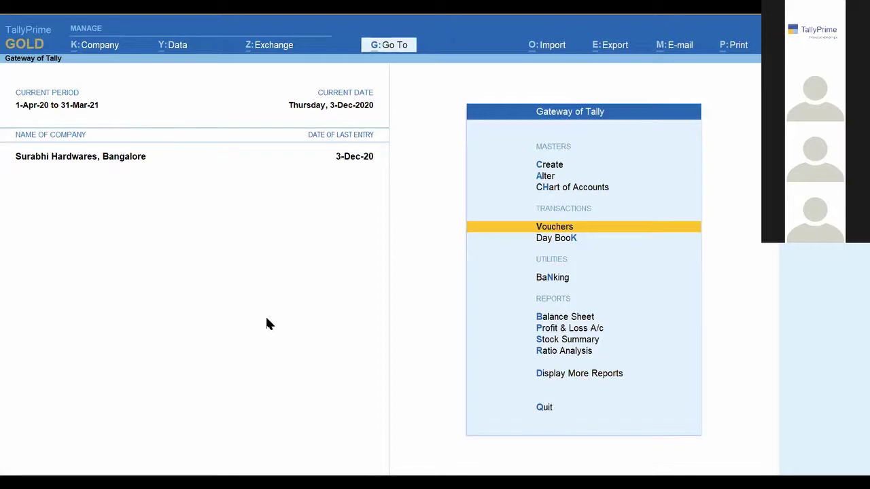
- Jump to the e-Invoice report with Go To
key("alt+g")
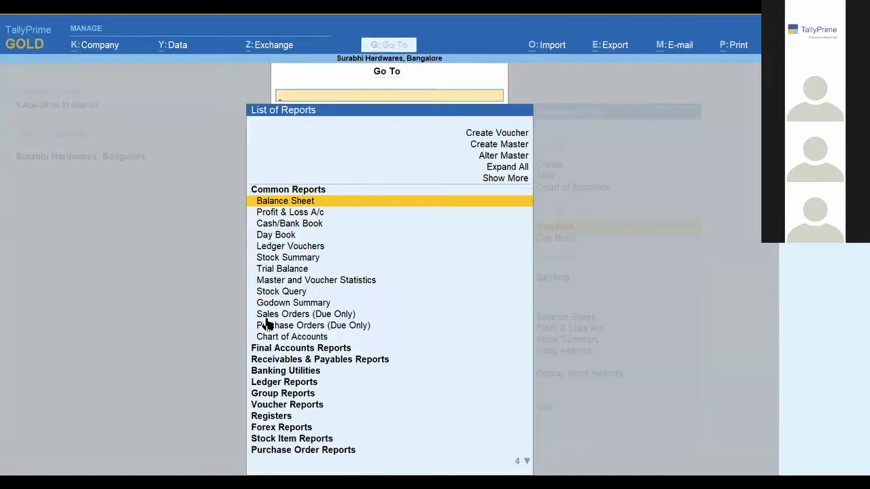
type("ein")
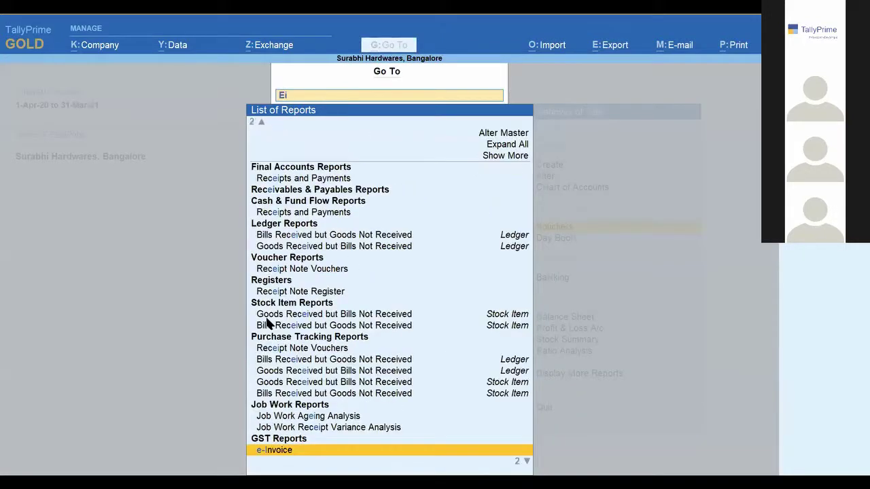
key("Return")
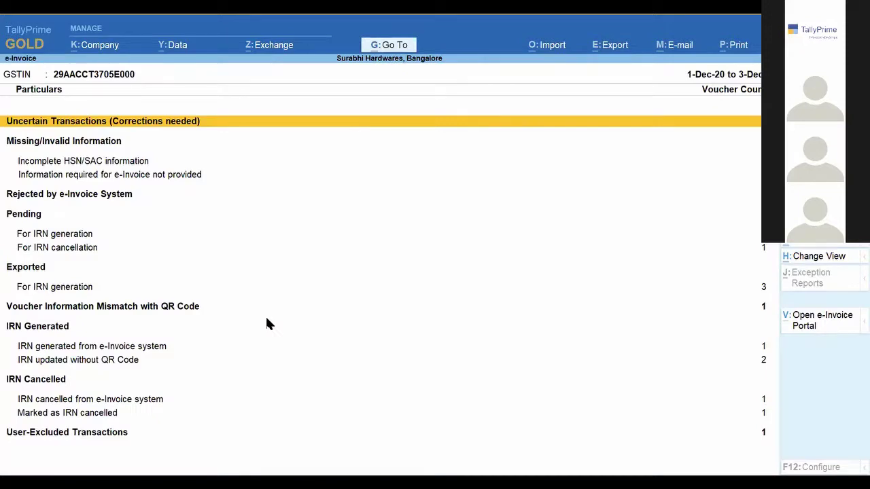
- Inspect the MMT -Haryana and Rendezevous IT vouchers pending IRN generation
key("Down")
key("Down")
key("Down")
key("Down")
key("Down")
key("Down")
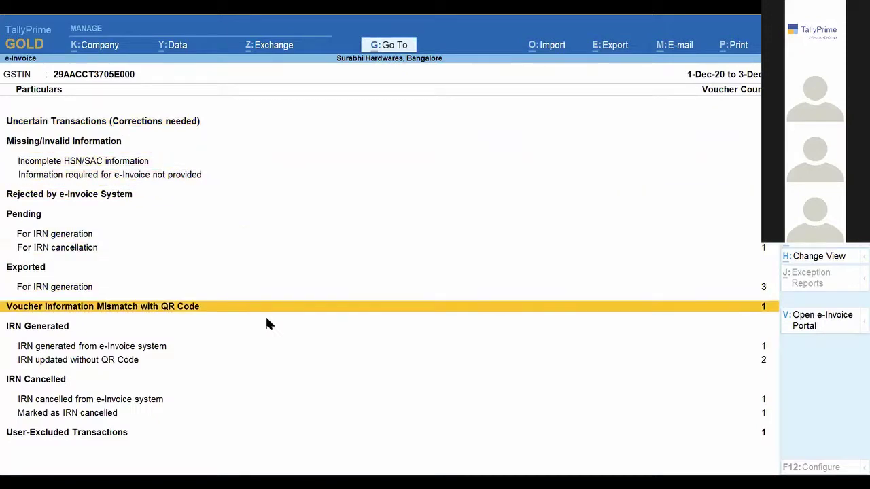
key("Down")
key("Down")
key("Up")
key("Up")
key("Up")
key("Up")
key("Up")
key("Up")
key("Up")
key("Up")
key("Down")
key("Down")
key("Down")
key("Down")
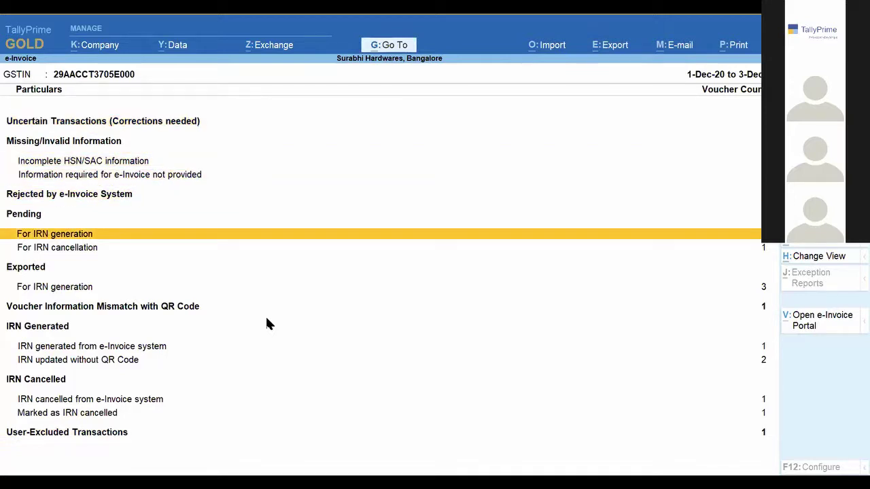
key("Return")
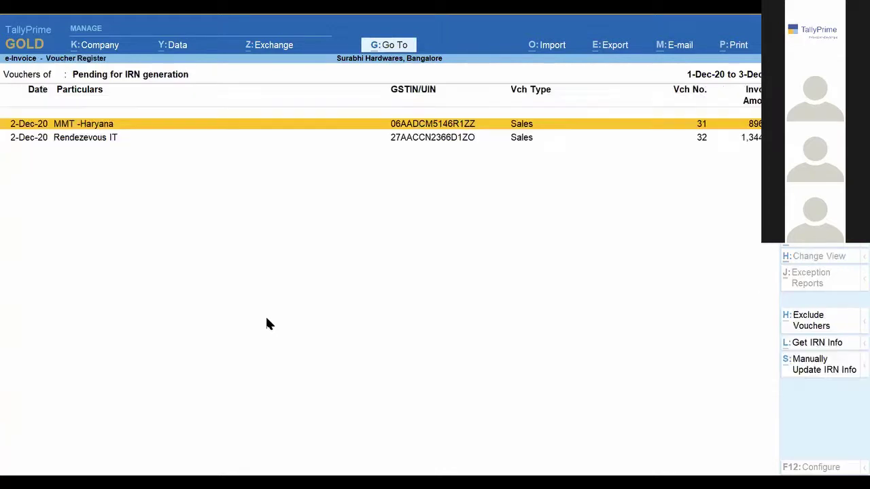
key("Down")
key("Up")
key("Escape")
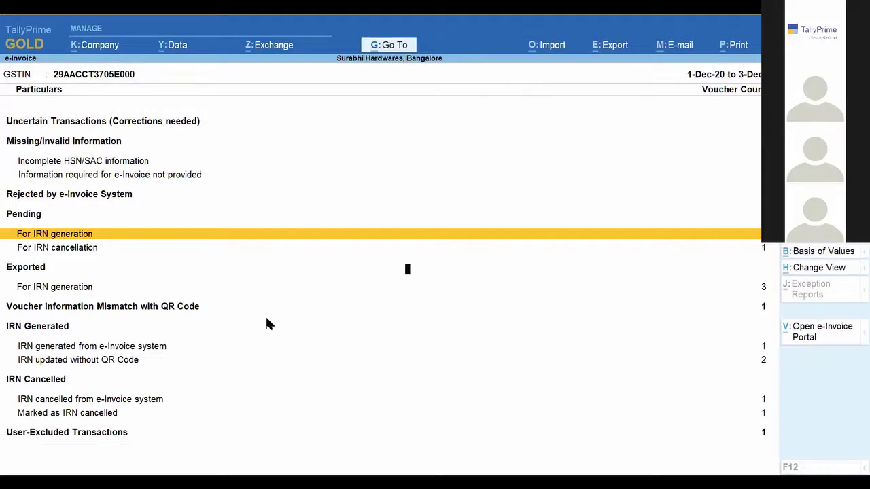
- Start the report period on 1-Apr-20 and mark the MMT -Haryana voucher pending IRN generation
key("F2")
key("Return")
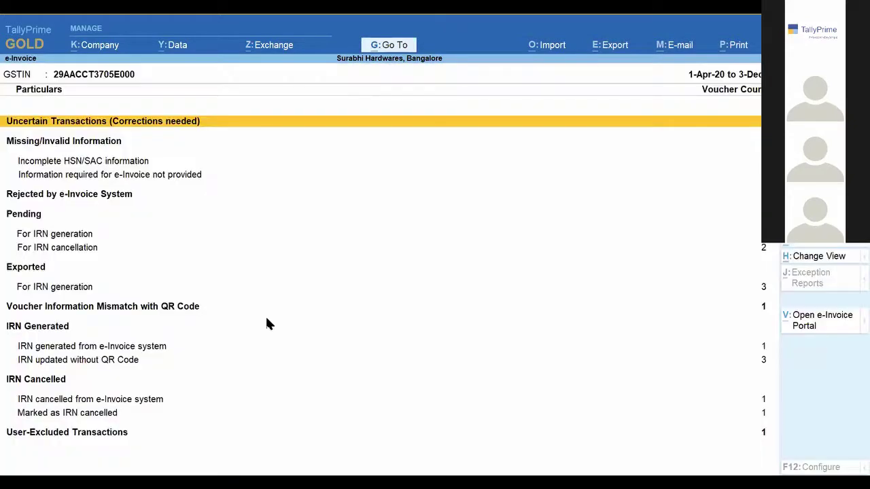
key("Down")
key("Down")
key("Down")
key("Down")
key("Up")
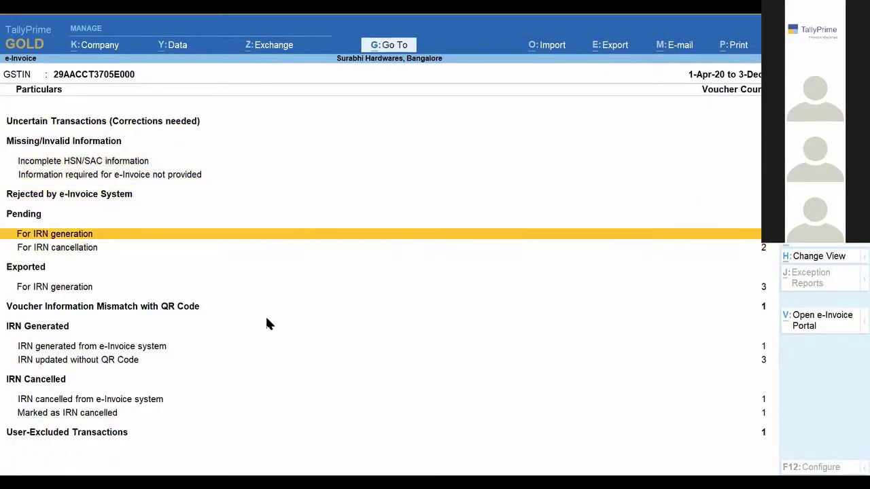
key("Return")
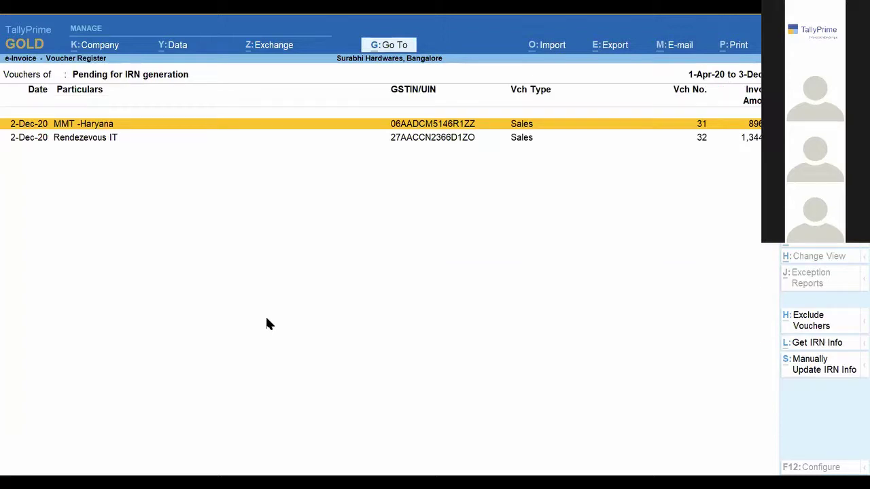
key("space")
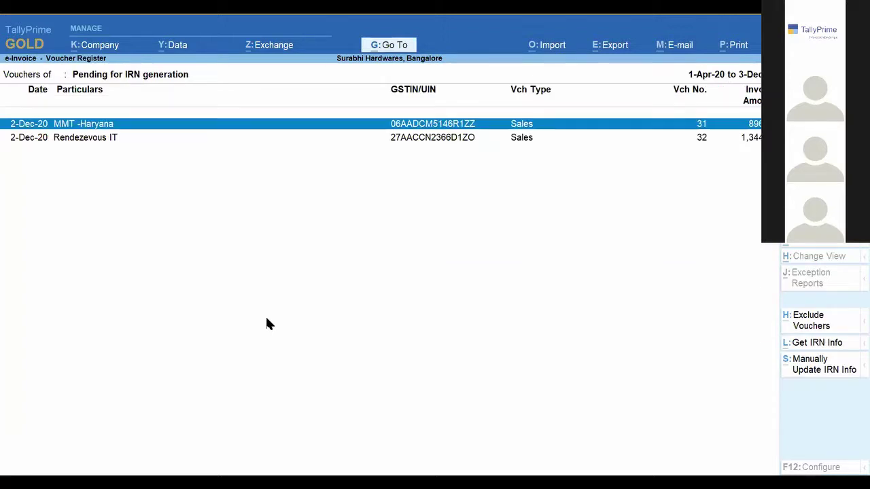
- Open Exchange > Send for e-Invoicing and select the MMT -Haryana voucher
left_click(253, 50)
key("Down")
key("Down")
key("Up")
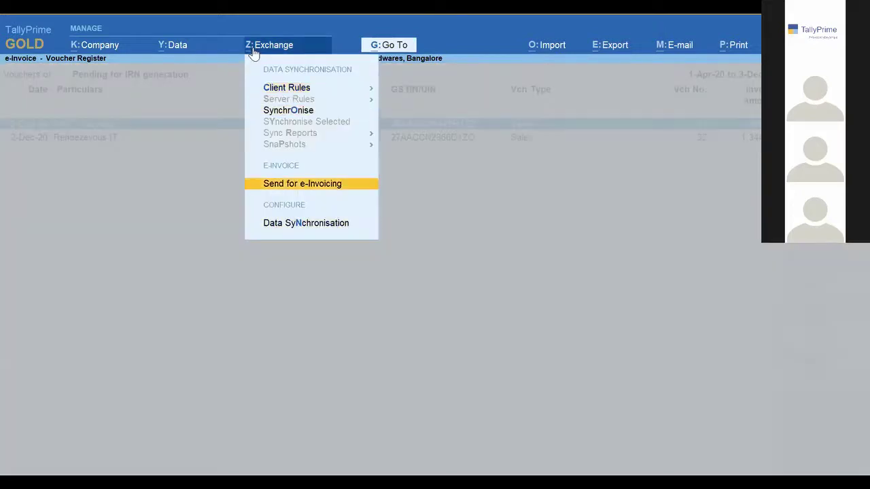
key("Return")
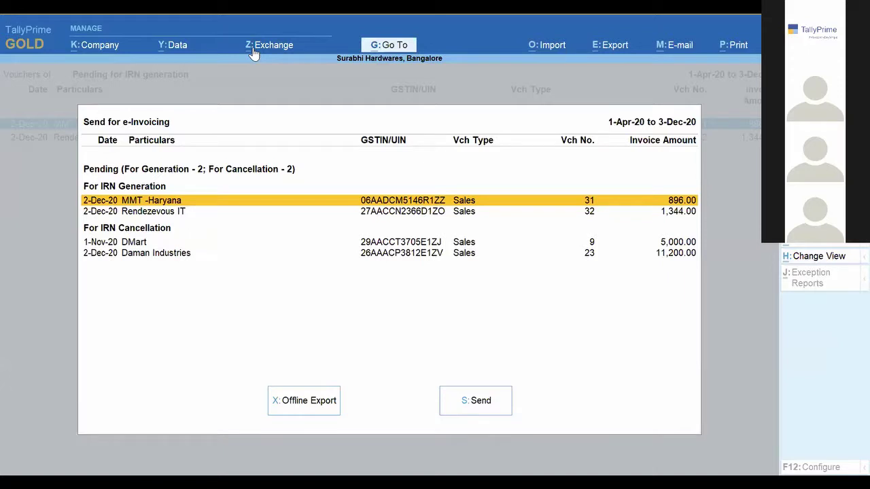
key("space")
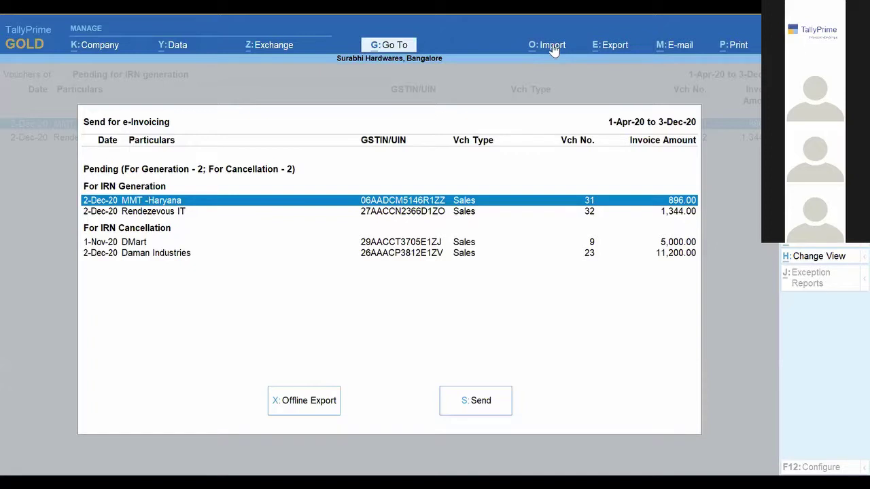
- Export the marked voucher as JSON after pasting the IRN JSON folder as export path
left_click(312, 407)
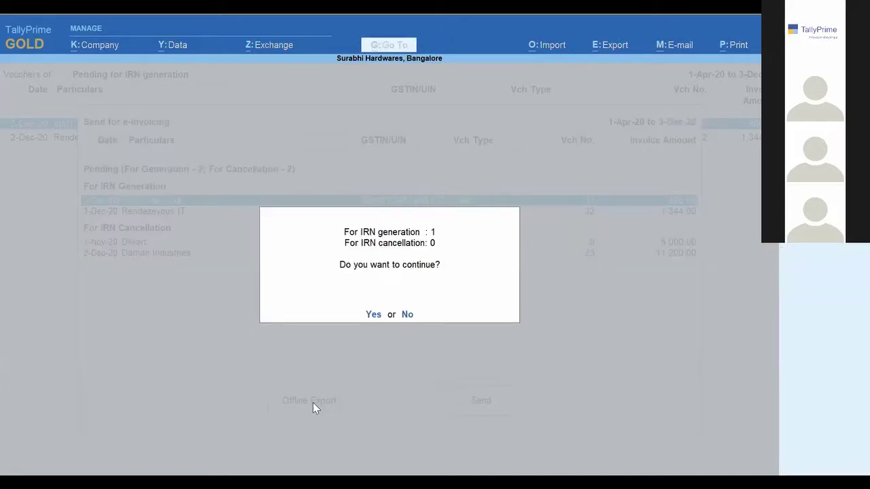
key("Return")
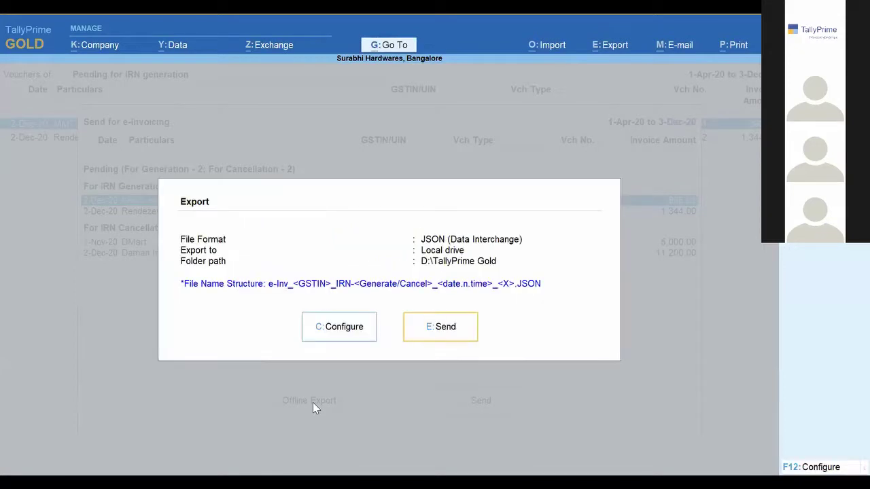
key("Left")
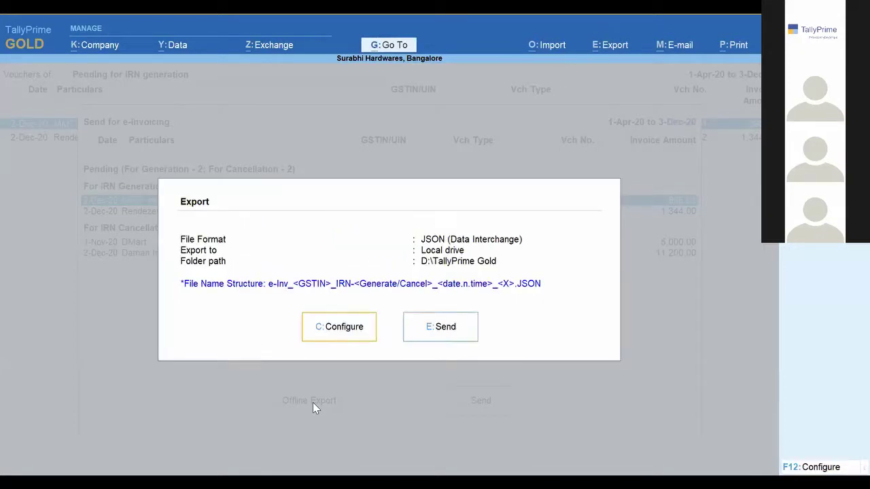
key("Return")
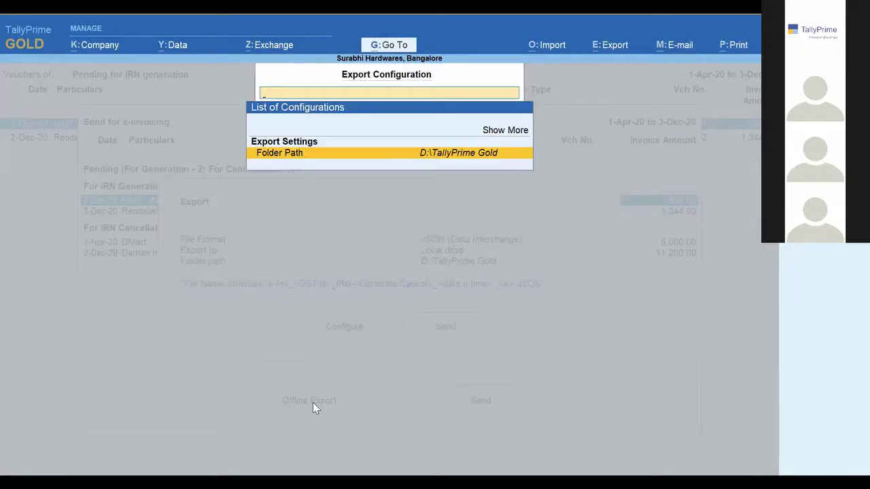
key("Return")
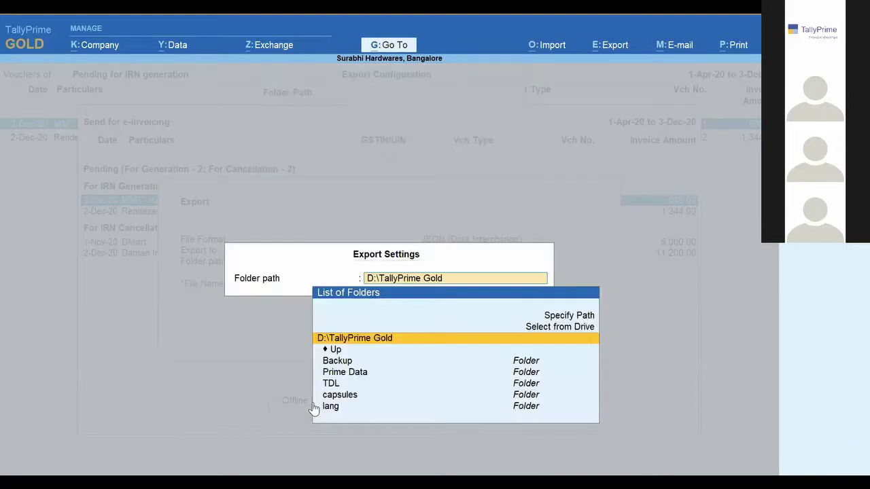
key("Up")
key("Up")
key("Return")
key("ctrl")
type("C:\\Users\\gautam.chakraborty\\OneDrive - Tally Solutions Pvt. Ltd\\Desktop\\IRN JSON")
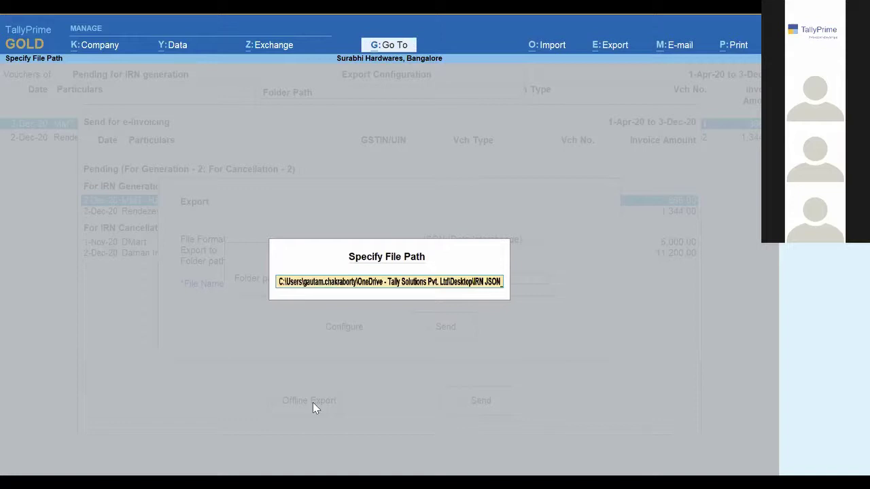
key("Return")
key("Return")
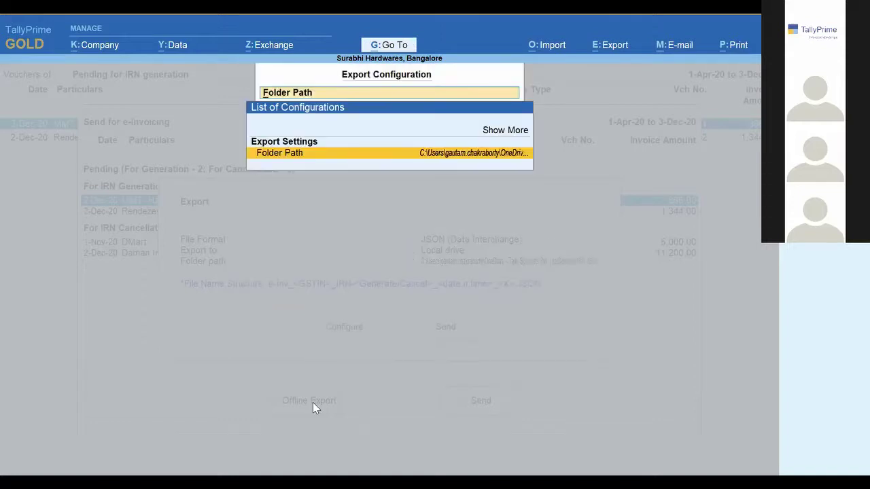
key("ctrl+a")
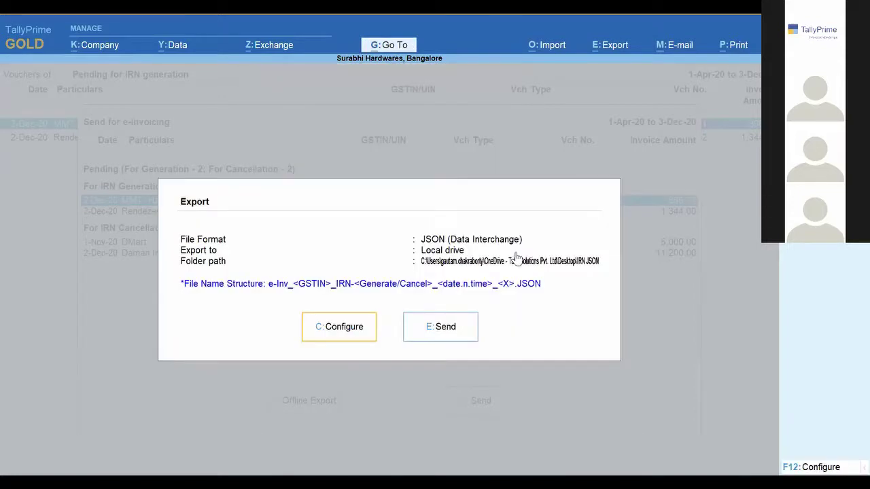
left_click(435, 331)
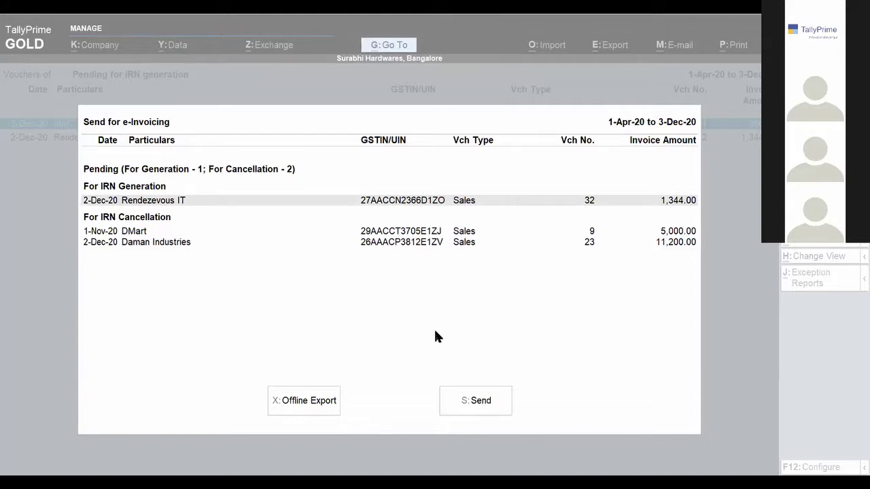
- Reopen the e-Invoice report and review the voucher still pending IRN generation
key("Escape")
key("Escape")
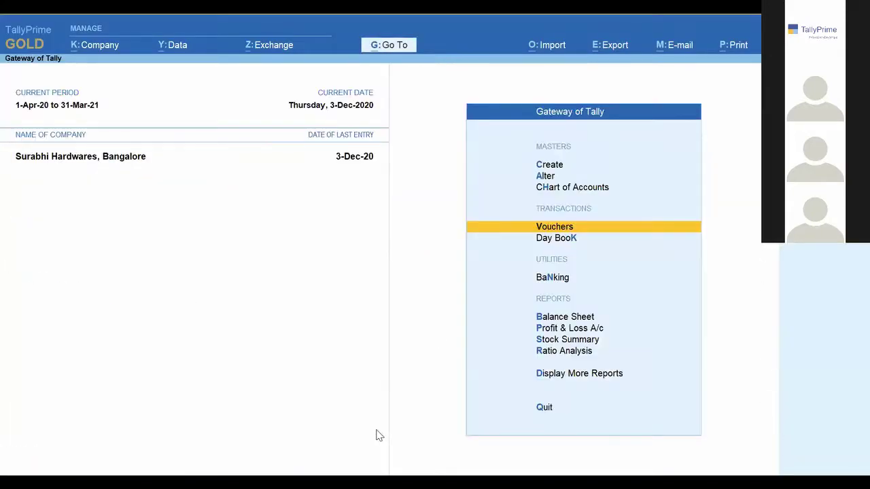
key("alt+g")
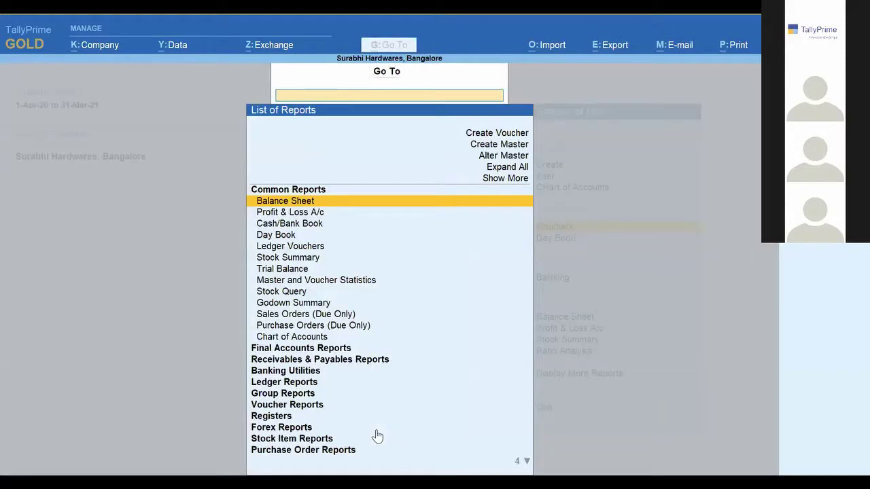
type("EIN")
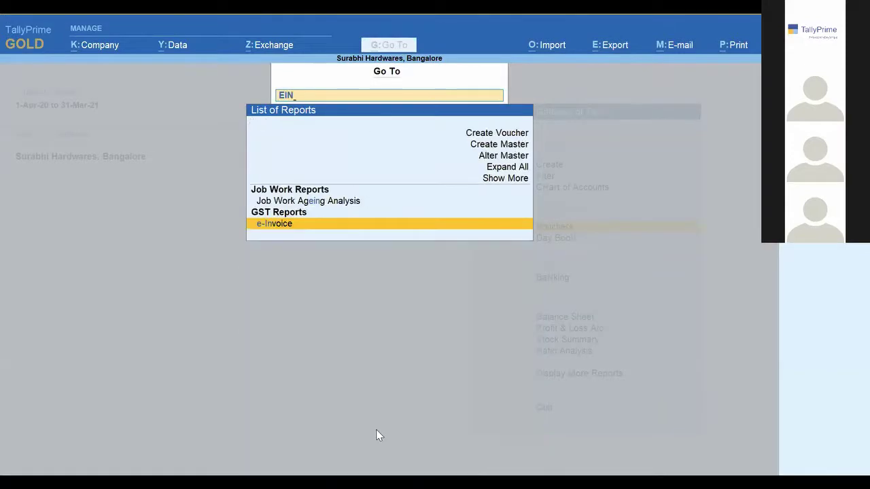
key("Return")
key("Down")
key("Down")
key("Down")
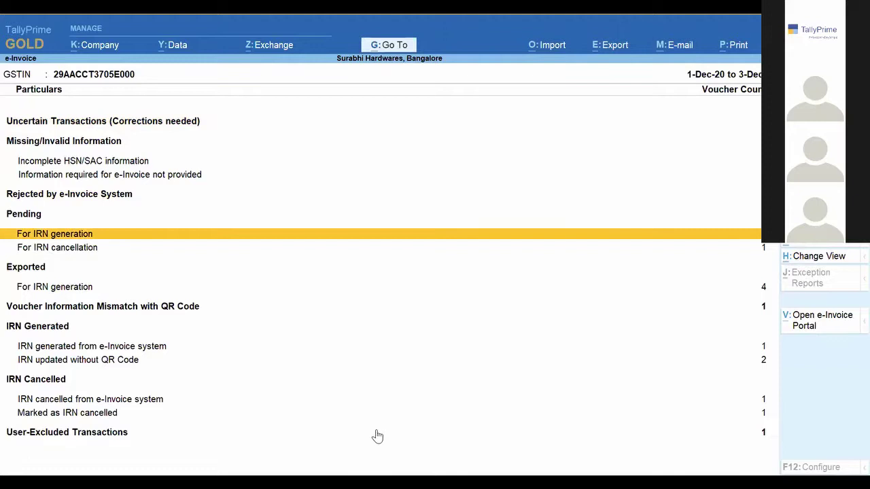
key("Return")
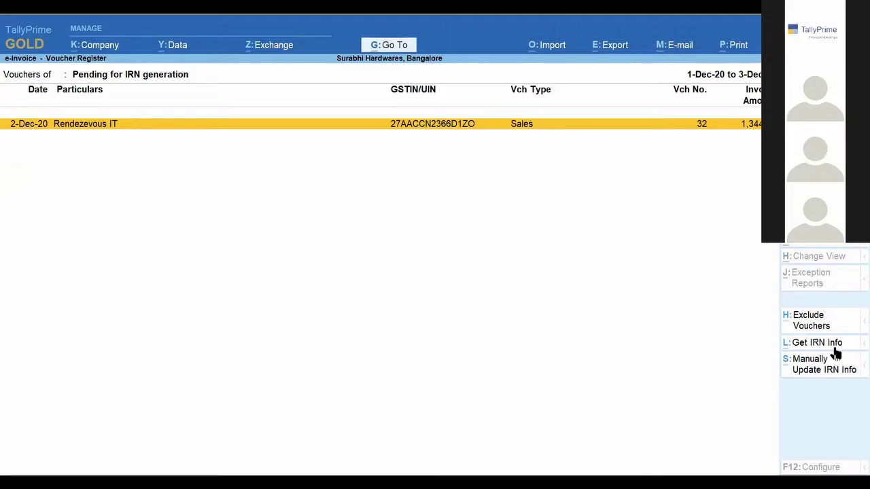
key("Escape")
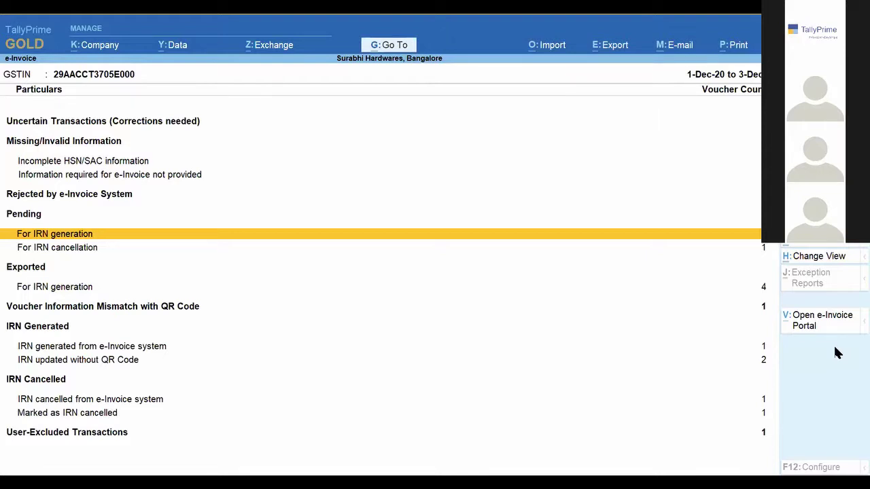
- Review the exported IRN-generation vouchers, including Kamal Traders, then list the Uncertain Transactions exceptions
key("Down")
key("Down")
key("Down")
key("Down")
key("Down")
key("Down")
key("Down")
key("Down")
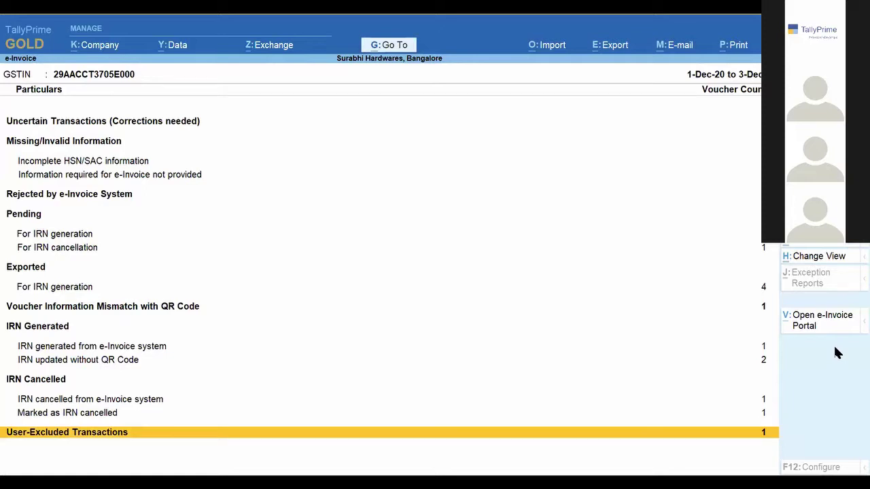
key("Up")
key("Up")
key("Up")
key("Up")
key("Up")
key("Up")
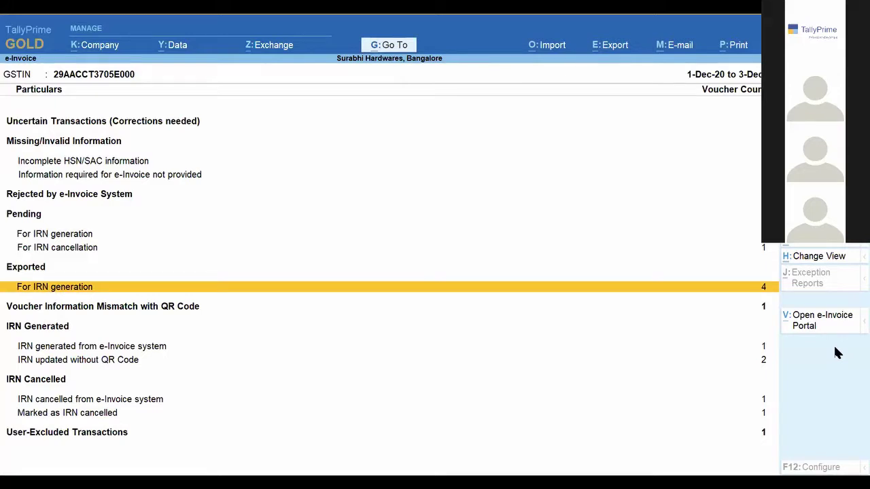
key("Return")
key("Down")
key("Down")
key("Down")
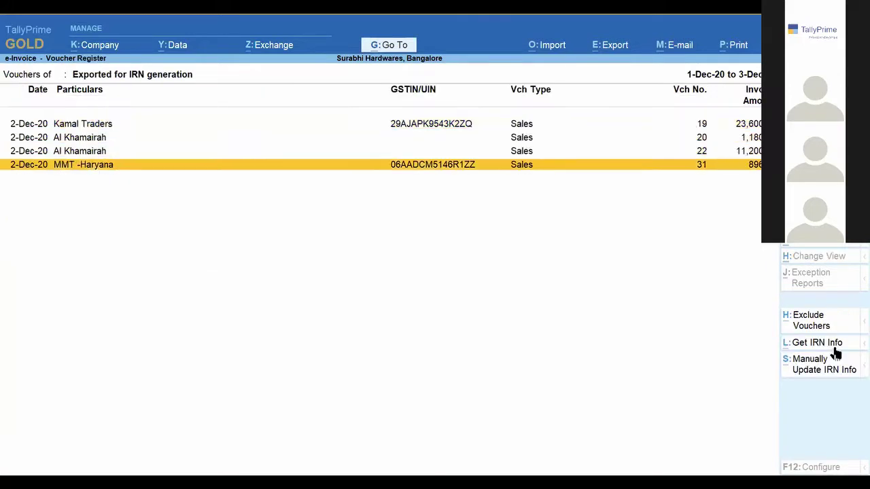
key("Up")
key("Up")
key("Up")
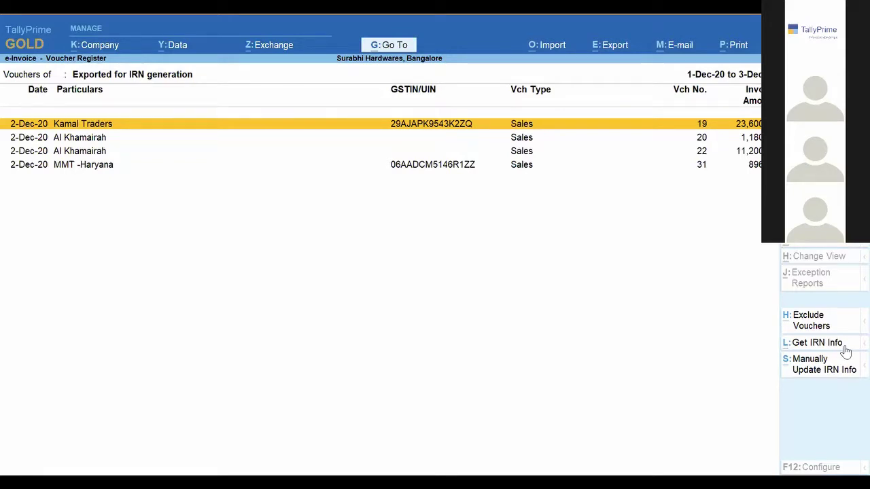
key("Escape")
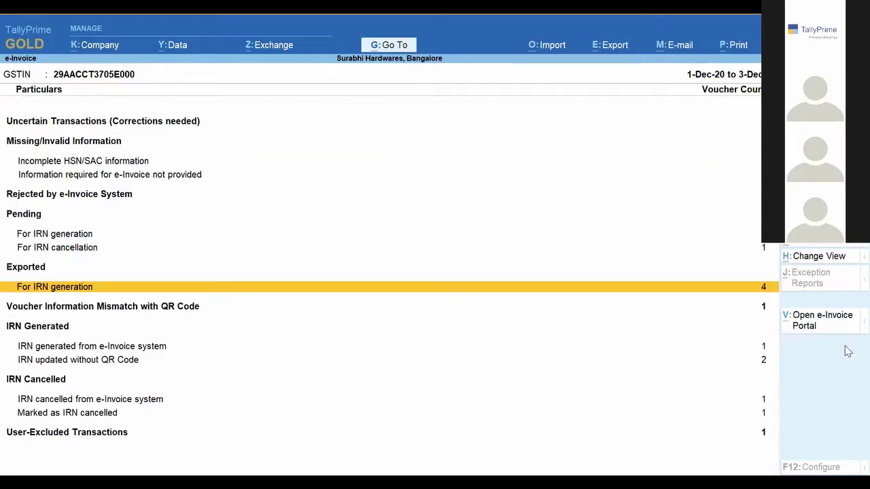
key("Up")
key("Up")
key("Up")
key("Up")
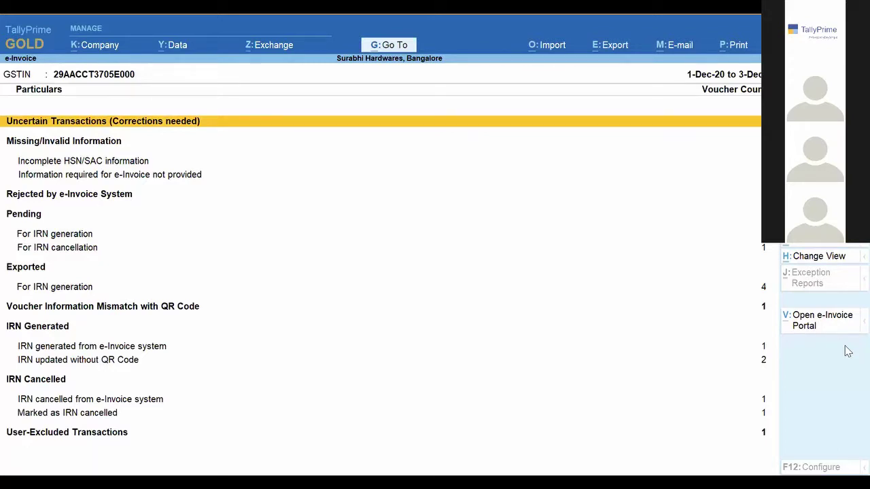
key("Return")
- Inspect the Kamal Traders voucher with modified tax amount, declining to exclude it
key("Down")
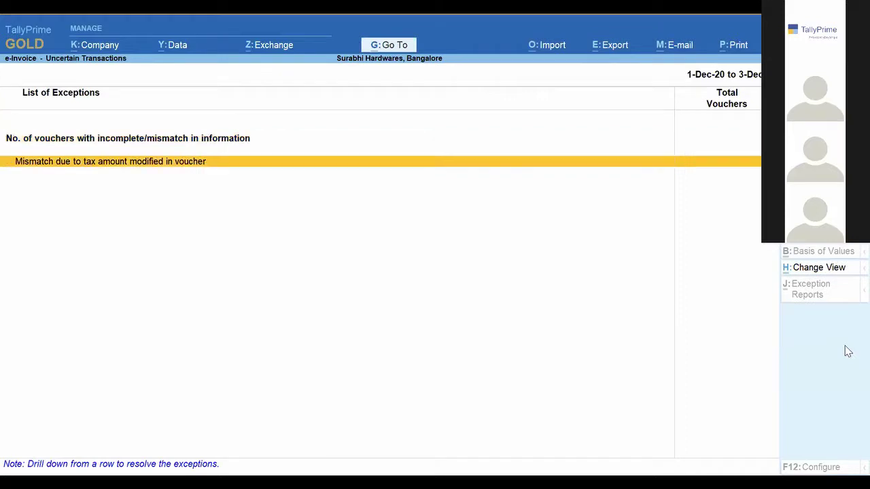
key("Return")
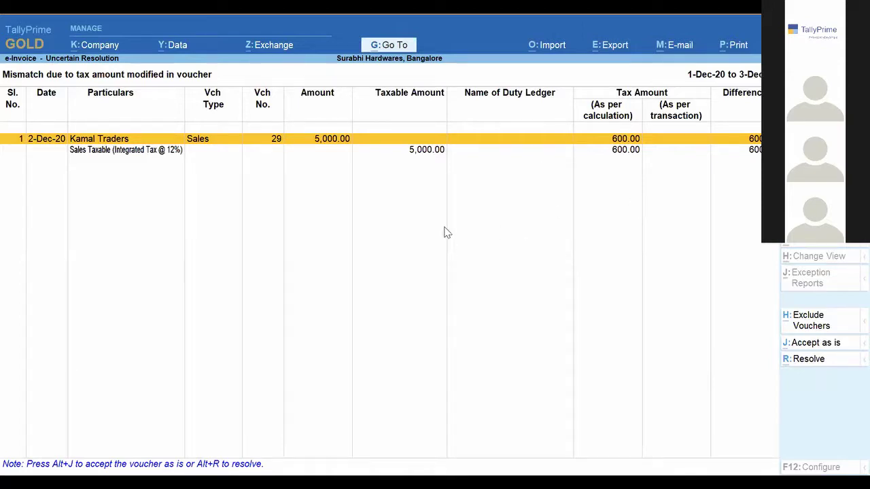
left_click(838, 331)
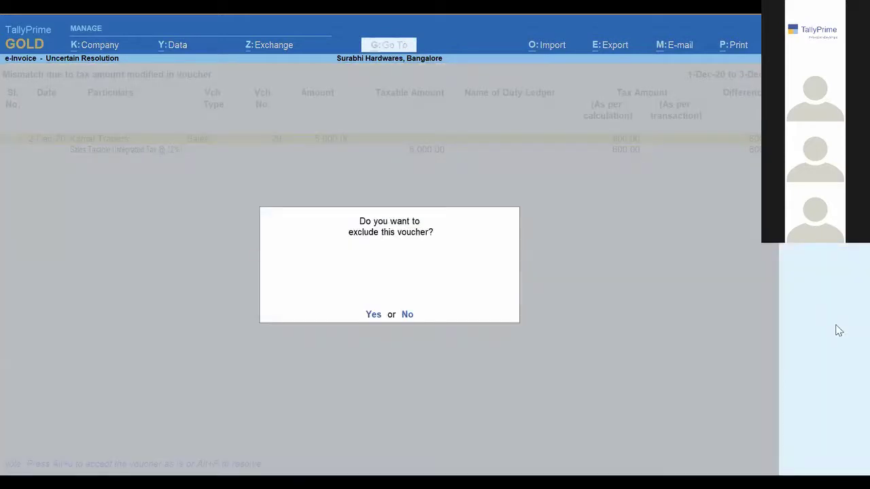
key("Escape")
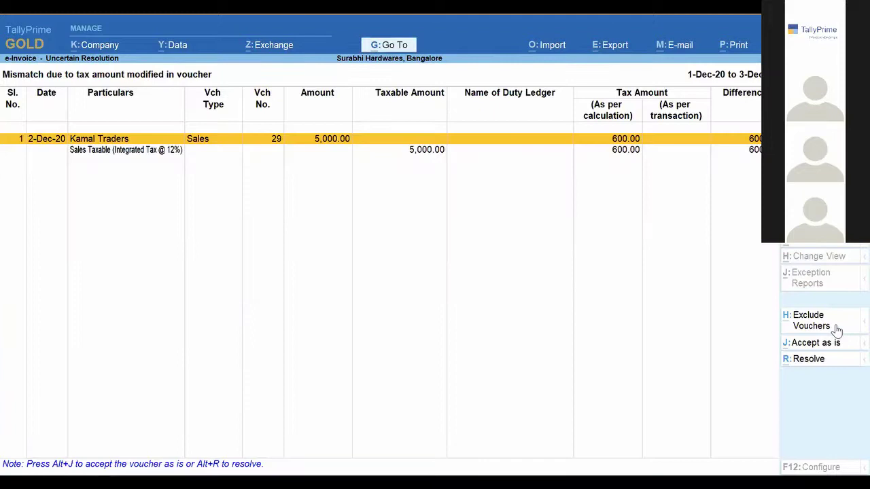
key("Escape")
key("Escape")
key("Down")
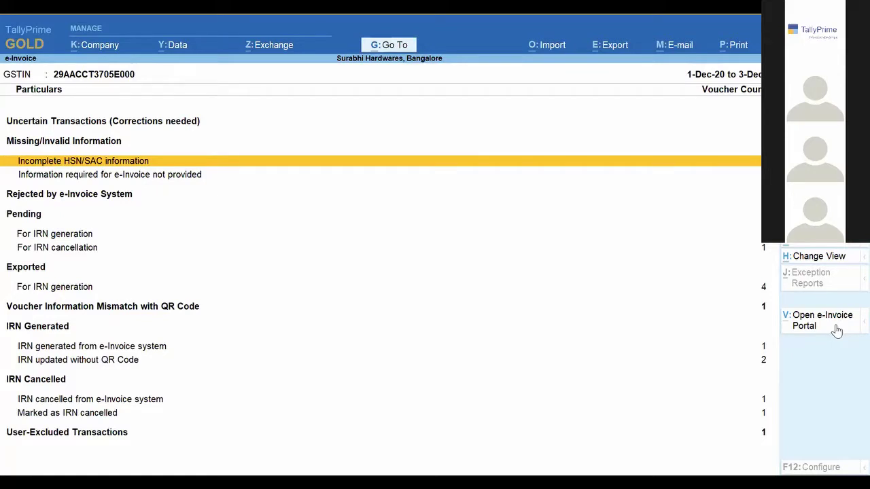
- Open the vouchers with incomplete HSN/SAC details and quit the HSN/SAC entry without changes
key("Return")
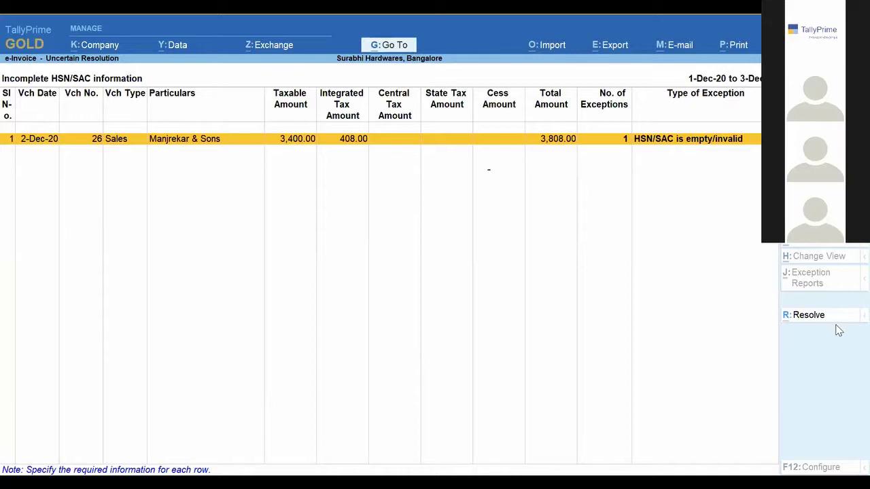
left_click(837, 326)
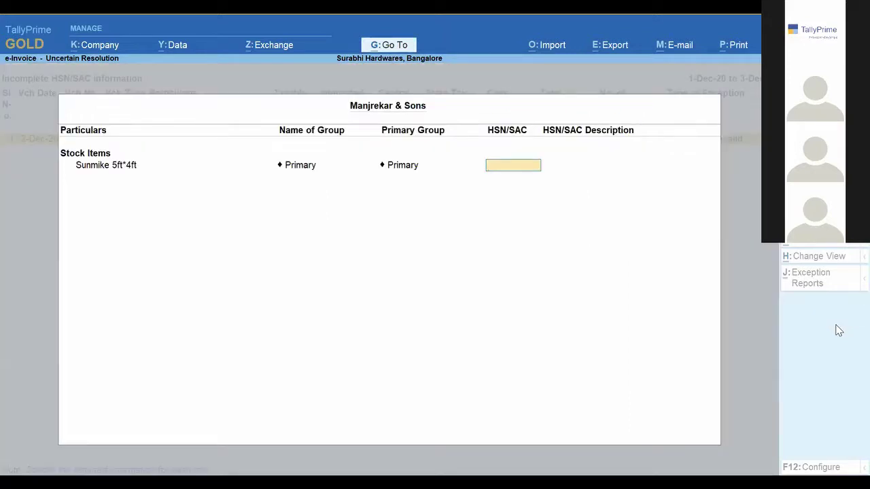
key("Escape")
key("y")
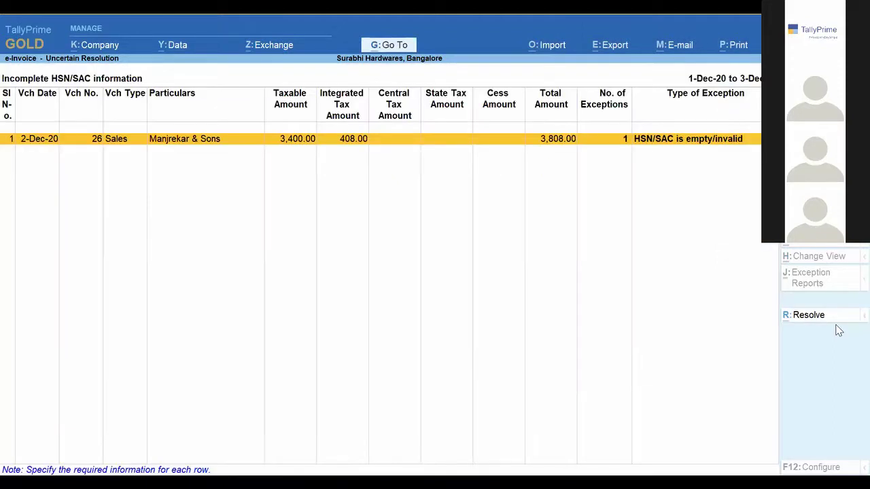
key("Escape")
- Review the vouchers missing required e-Invoice information, down to voucher 35 with its 5 exceptions
key("Down")
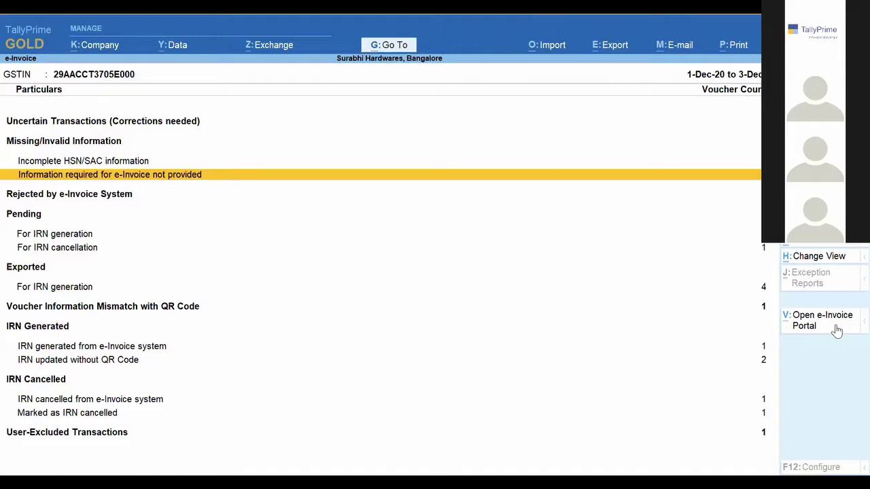
key("Return")
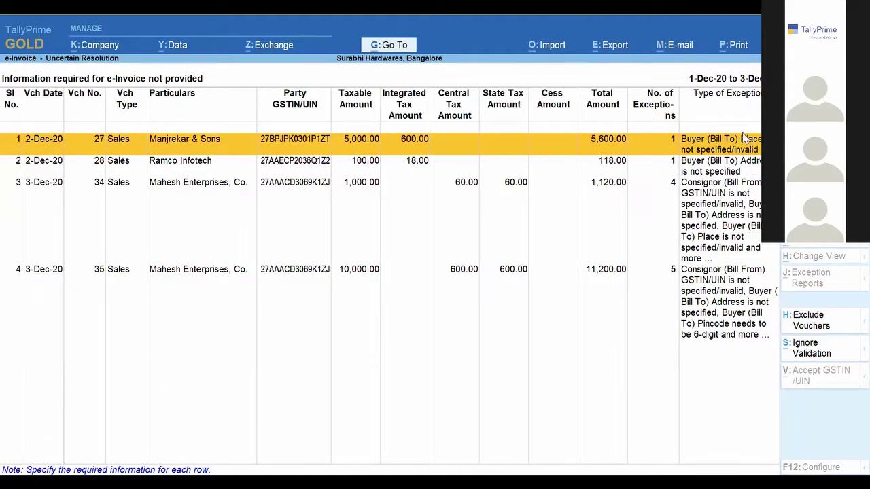
key("Down")
key("Down")
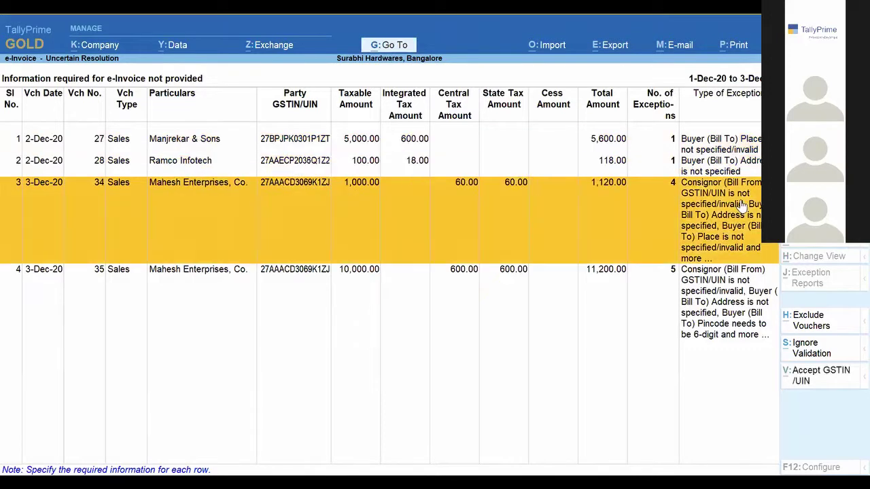
key("Down")
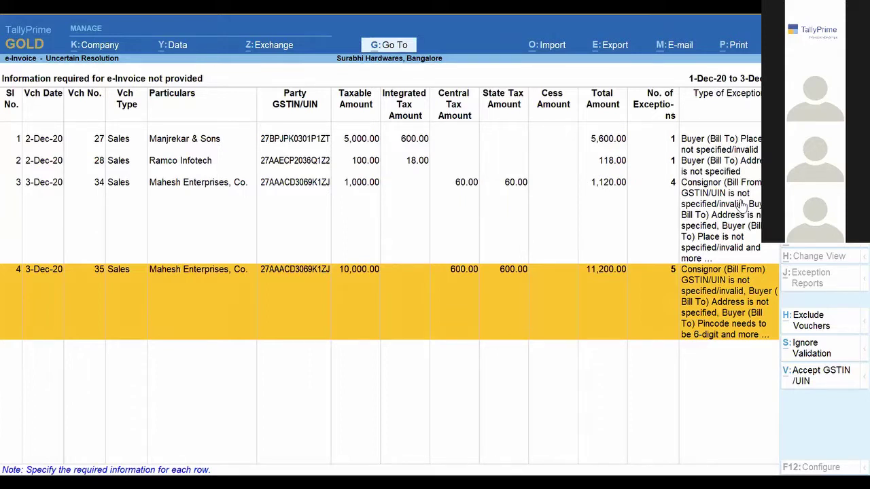
key("Escape")
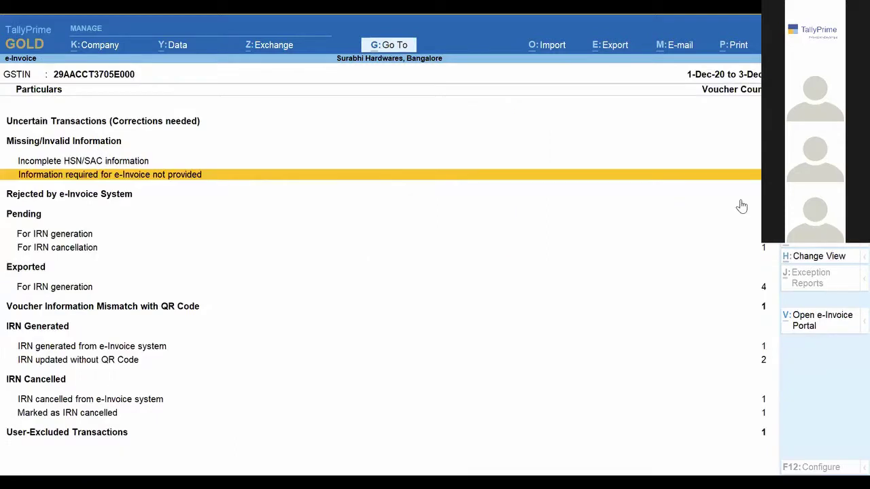
key("Down")
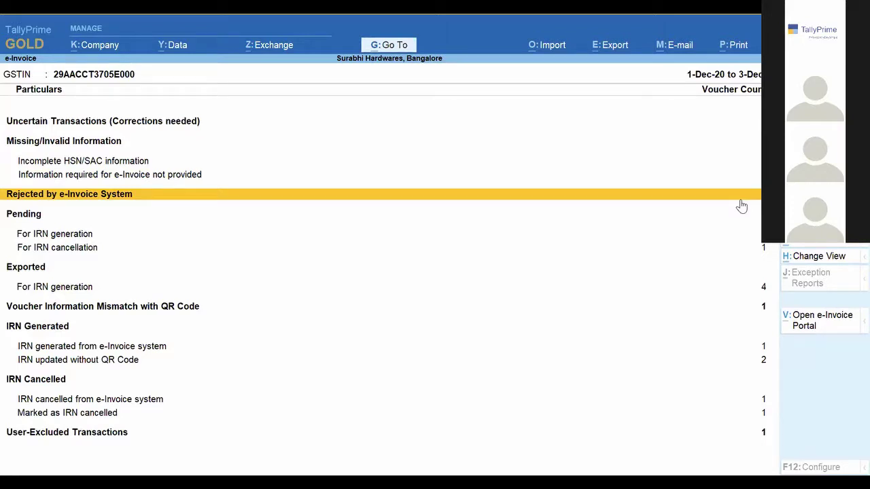
left_click(739, 199)
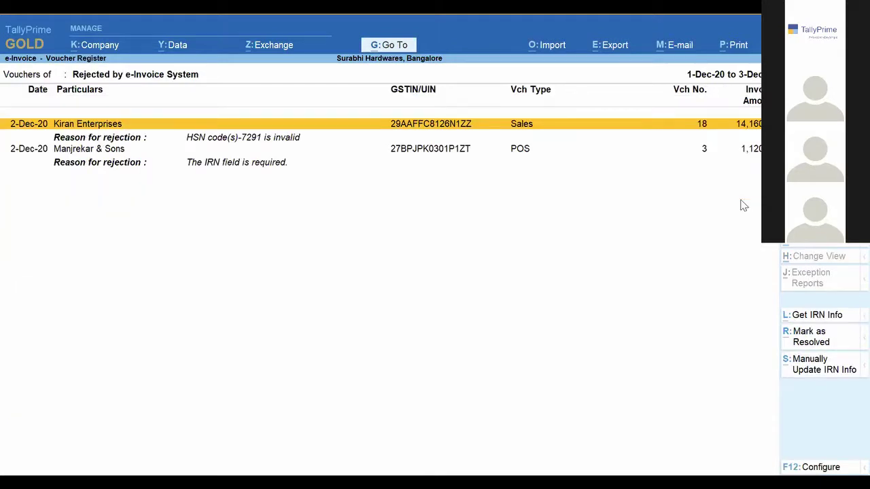
key("Down")
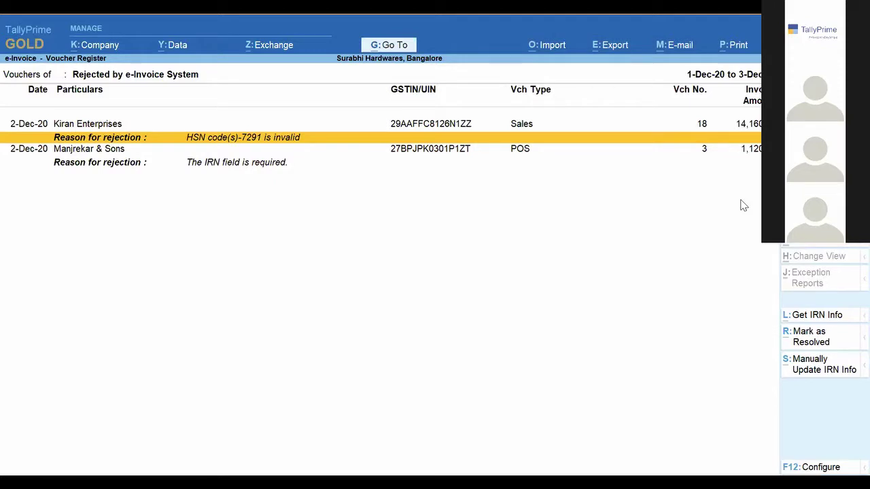
key("Escape")
key("Down")
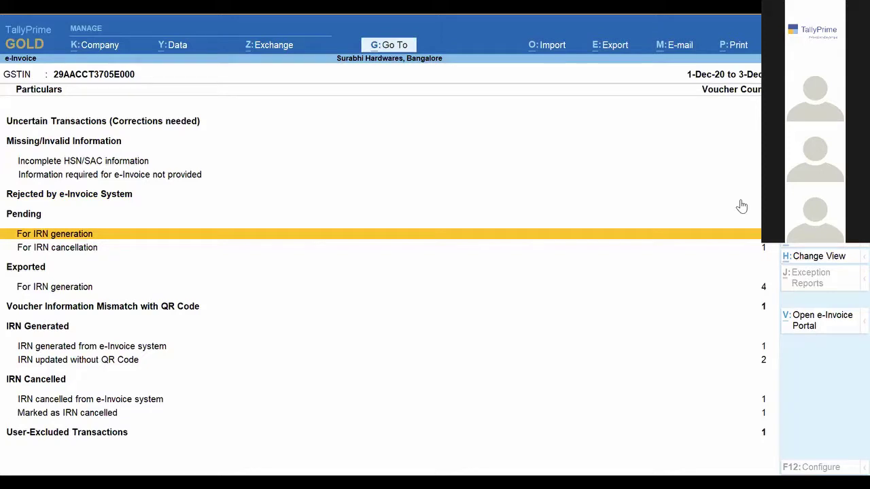
key("Down")
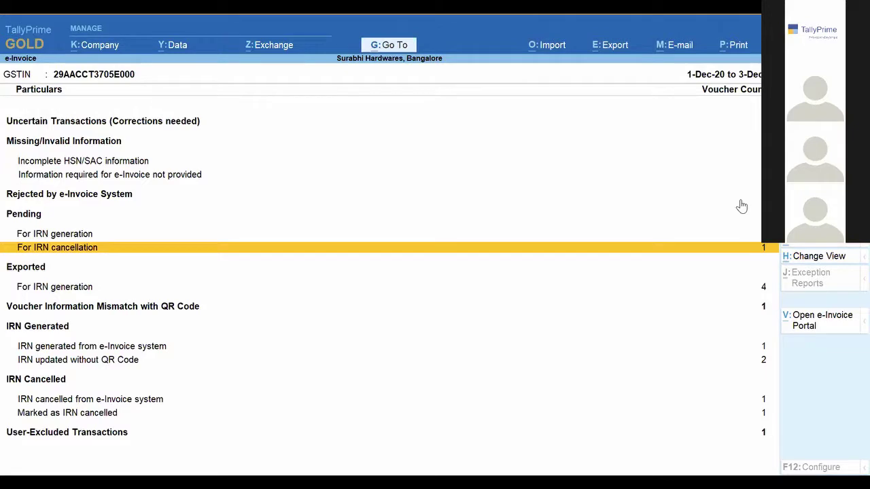
key("Down")
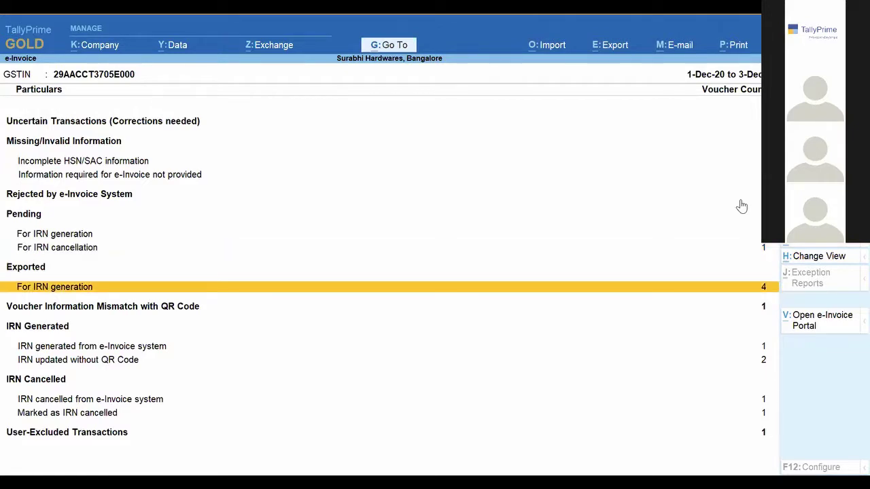
key("Down")
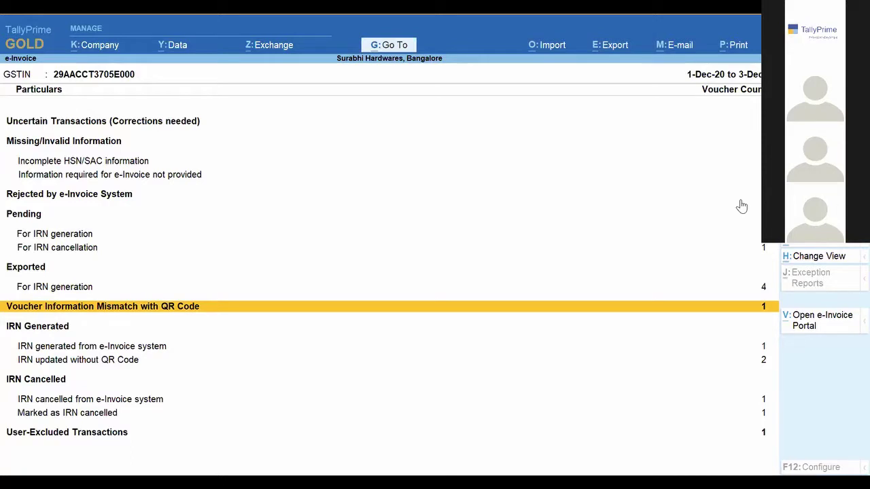
key("Return")
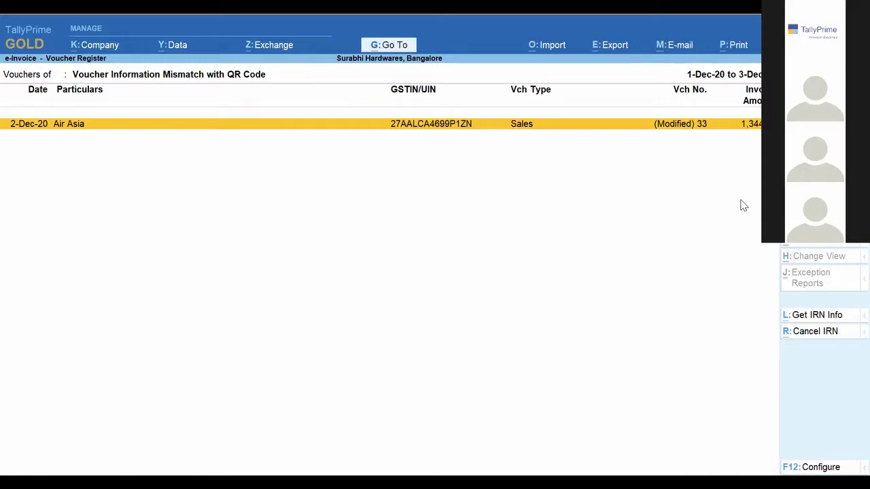
key("alt+F5")
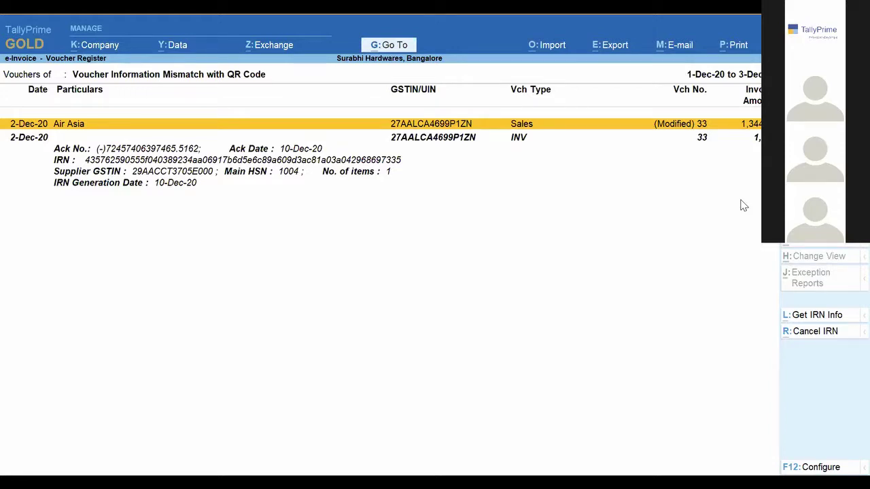
key("Down")
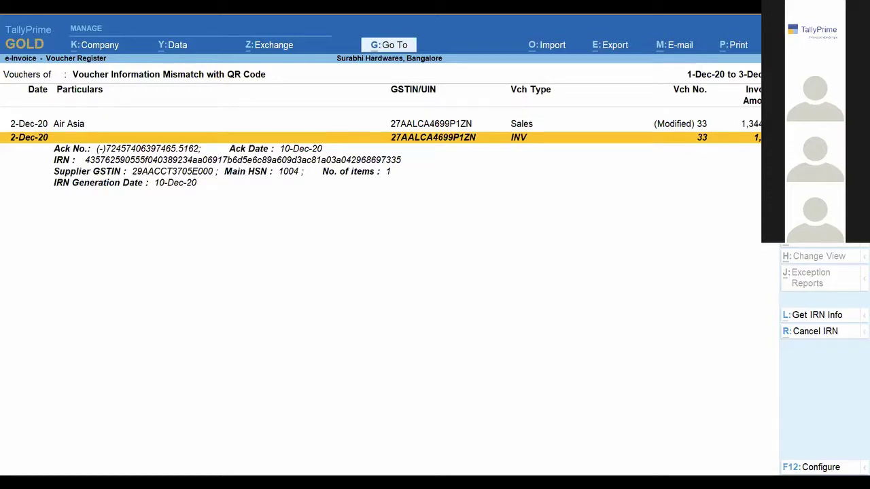
key("Escape")
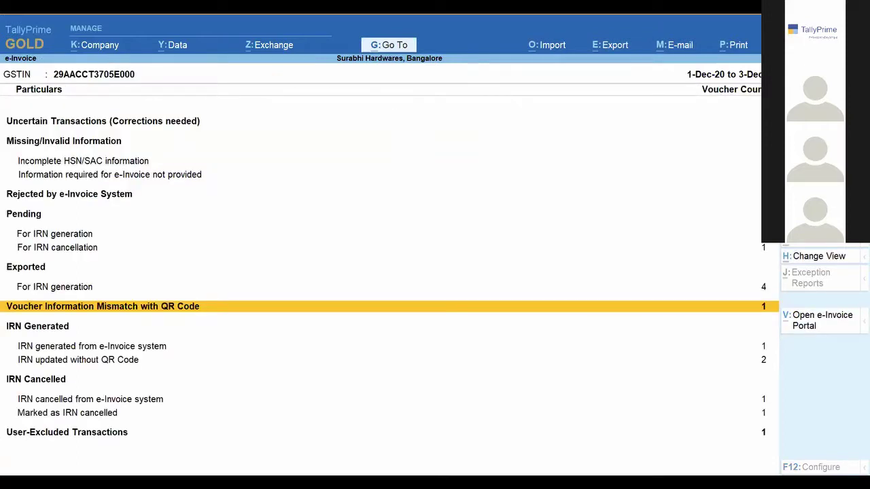
key("Down")
key("Down")
key("Up")
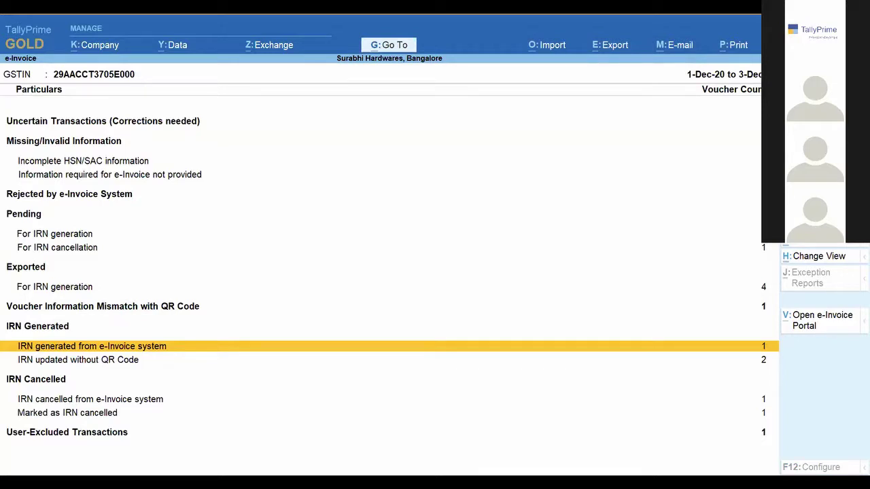
- Inspect the User-Excluded Transactions voucher list, then return to the PowerPoint deck on slide 46
key("Down")
key("Down")
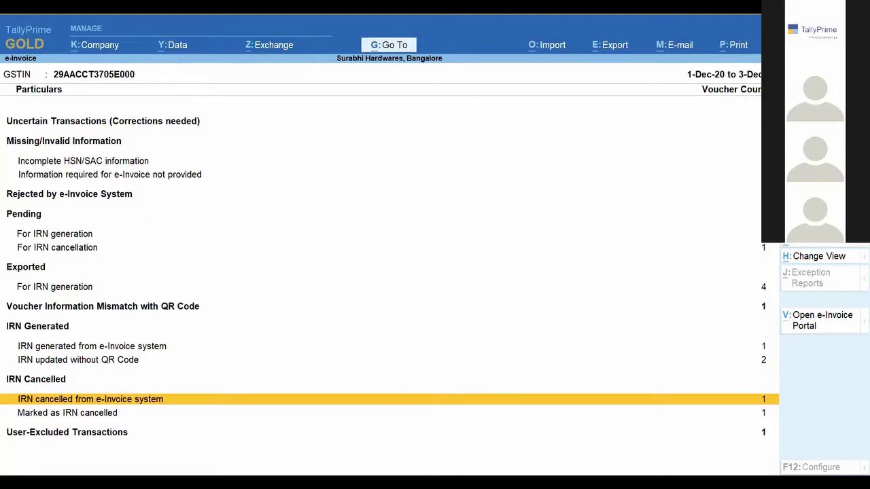
key("Down")
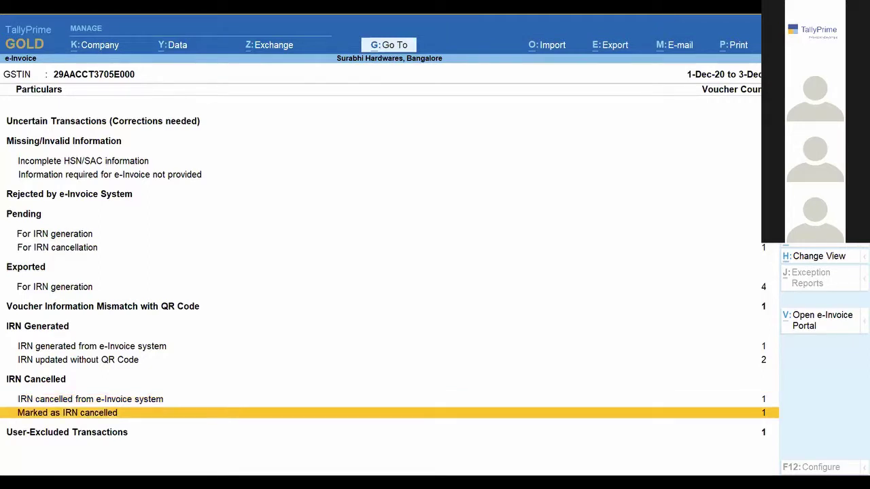
key("Down")
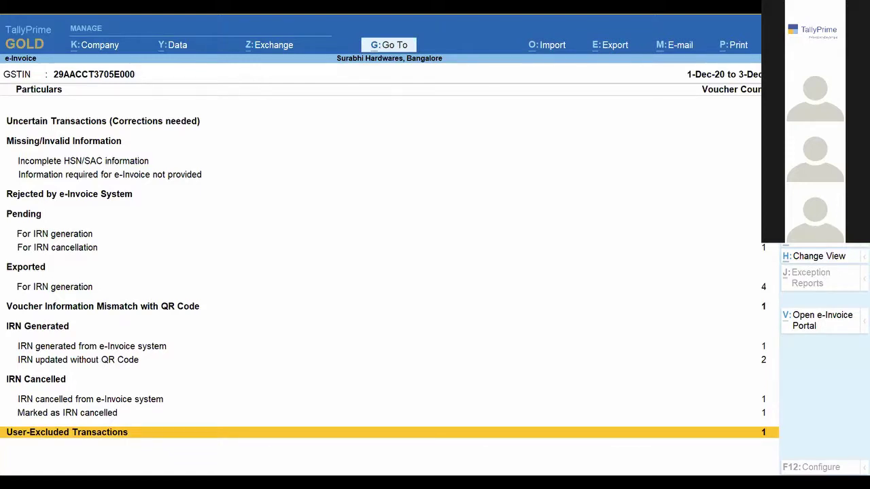
key("Return")
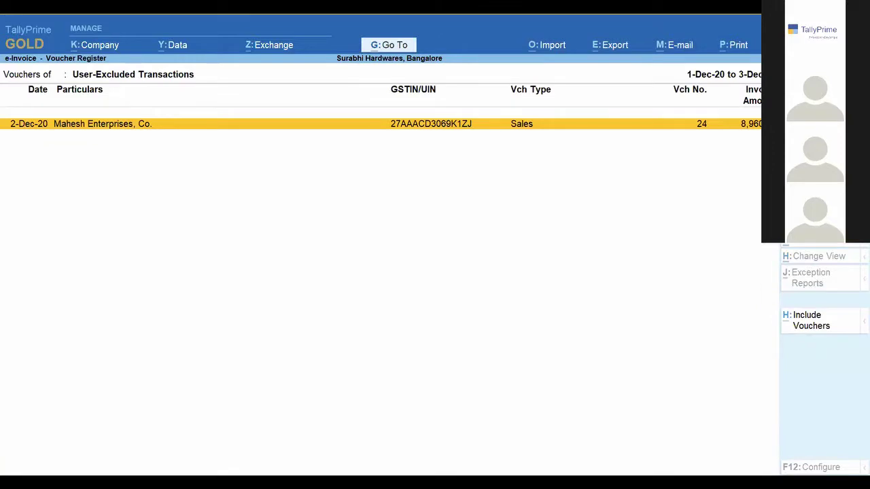
key("Escape")
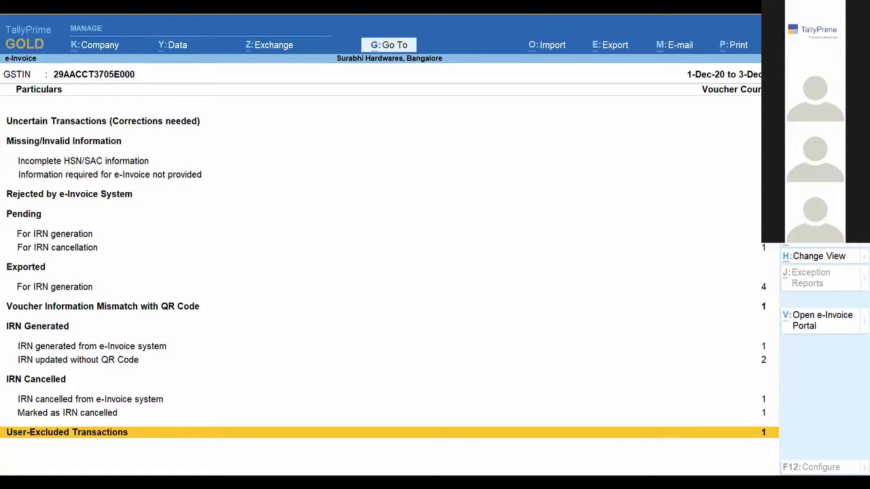
key("alt+Tab")
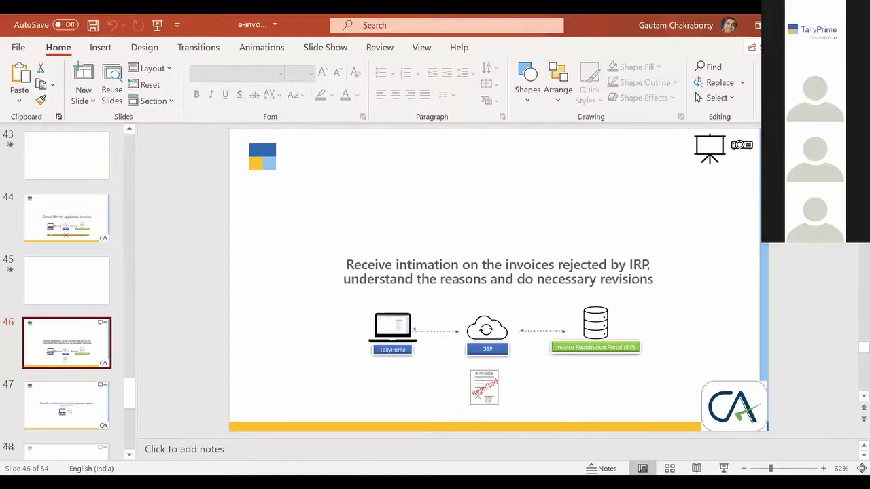
- Run the slide show from the current slide and advance to the multi-user alerts slide
key("shift+F5")
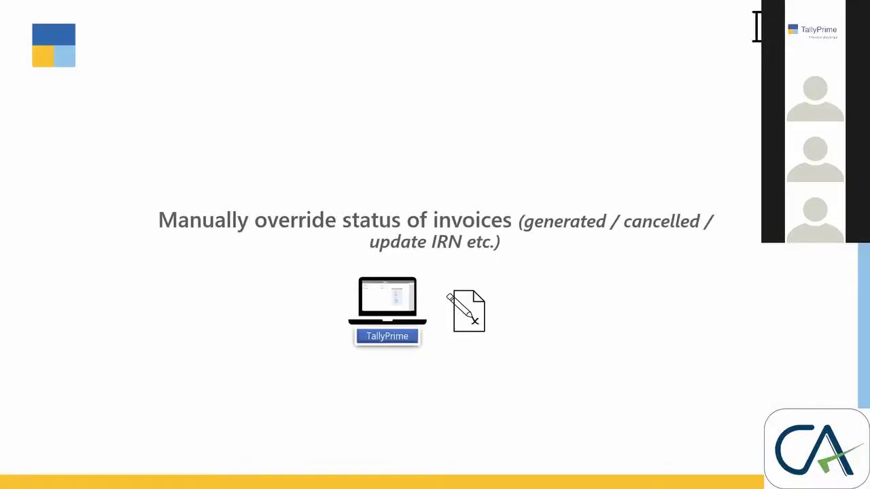
key("Right")
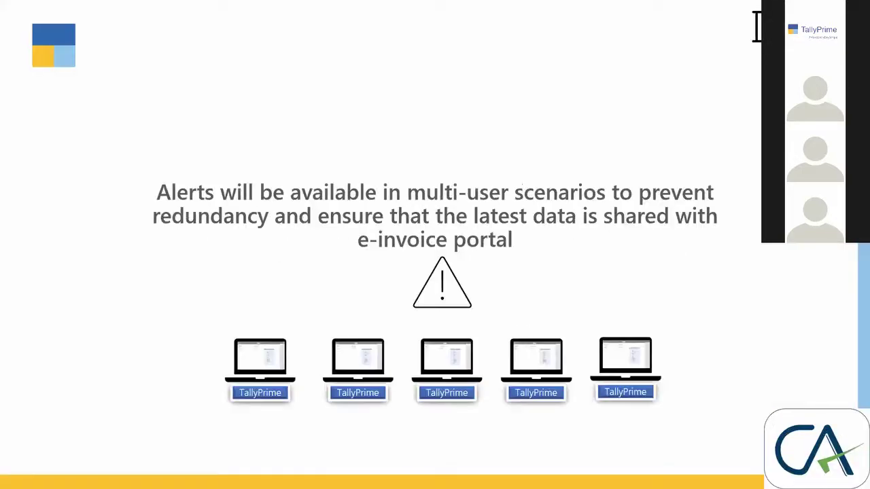